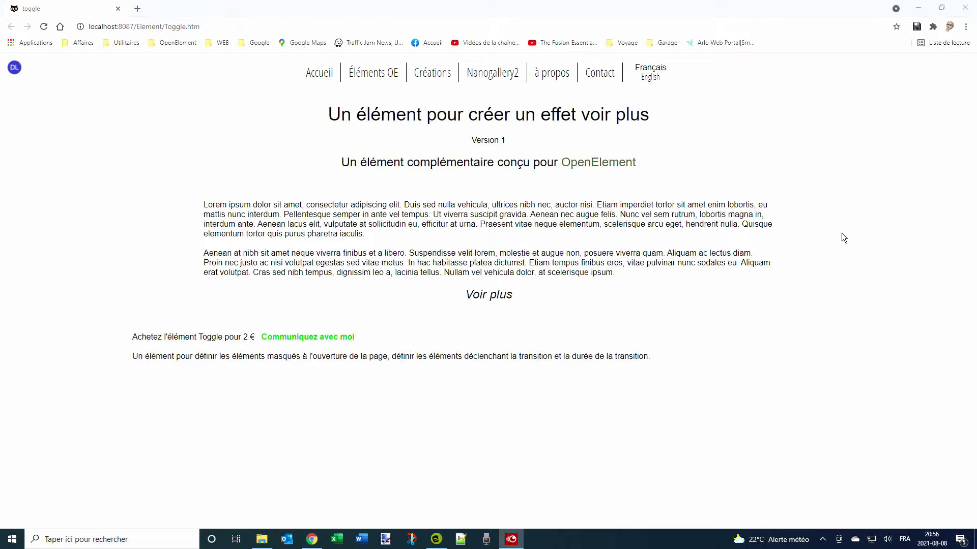
- Copy WEtoggle.dll from the WEtoggle.zip archive in the Téléchargements folder
click(260, 539)
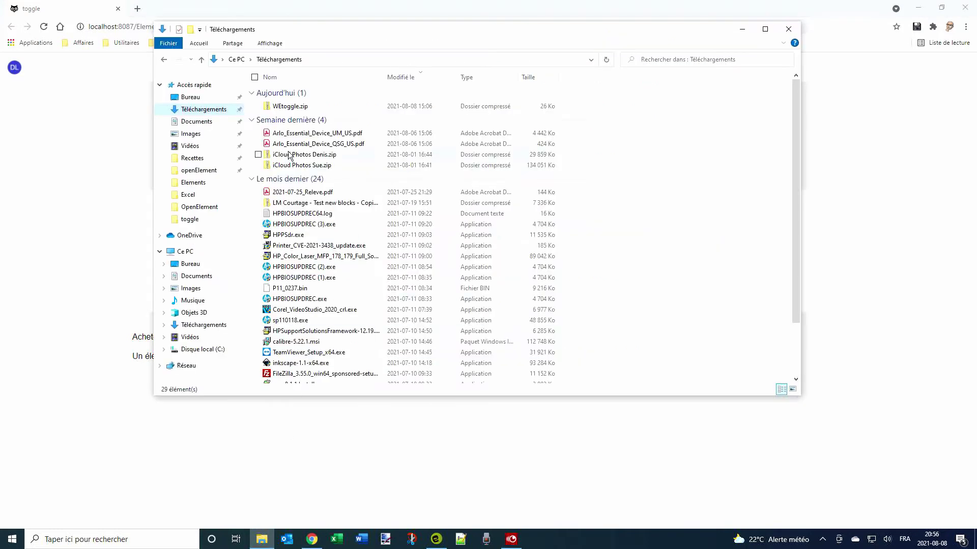
click(285, 108)
double_click(285, 108)
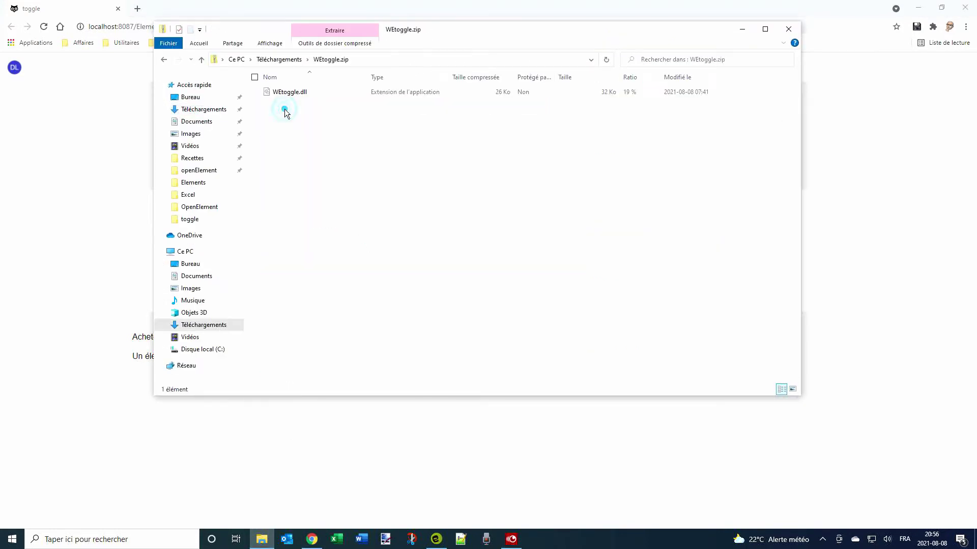
right_click(282, 95)
click(303, 131)
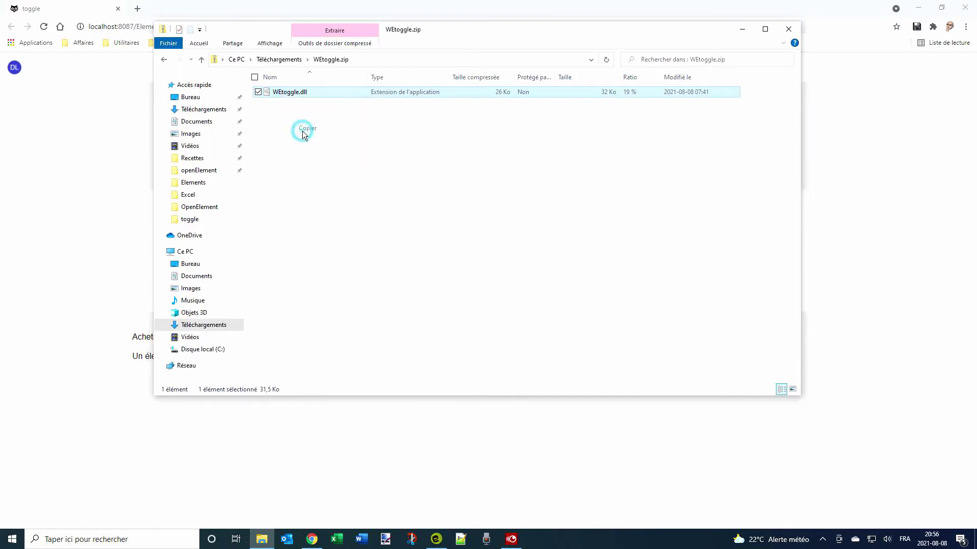
- Paste WEtoggle.dll into the Documents\openElement\DL\Common\Elements folder and resolve the duplicate-file conflict
click(212, 170)
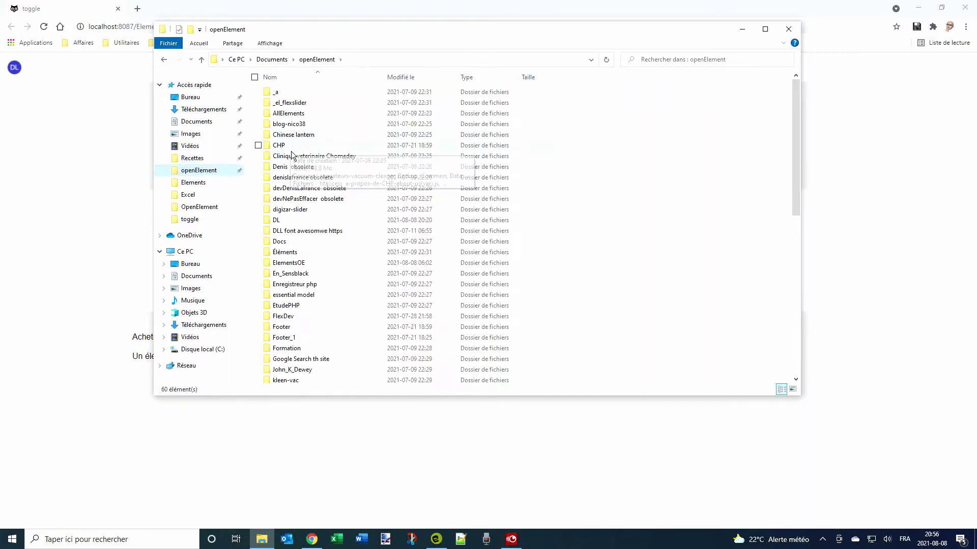
double_click(275, 220)
double_click(280, 103)
double_click(277, 125)
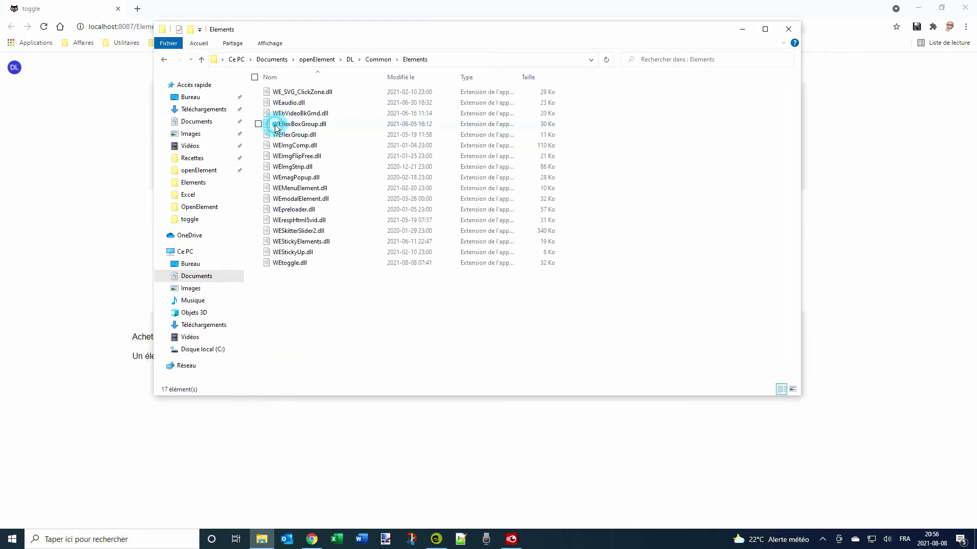
right_click(405, 289)
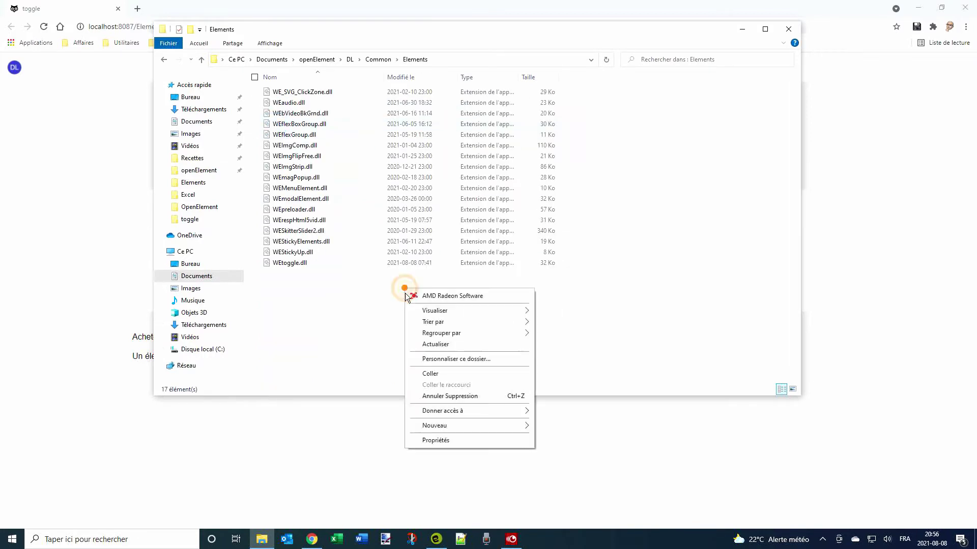
click(430, 374)
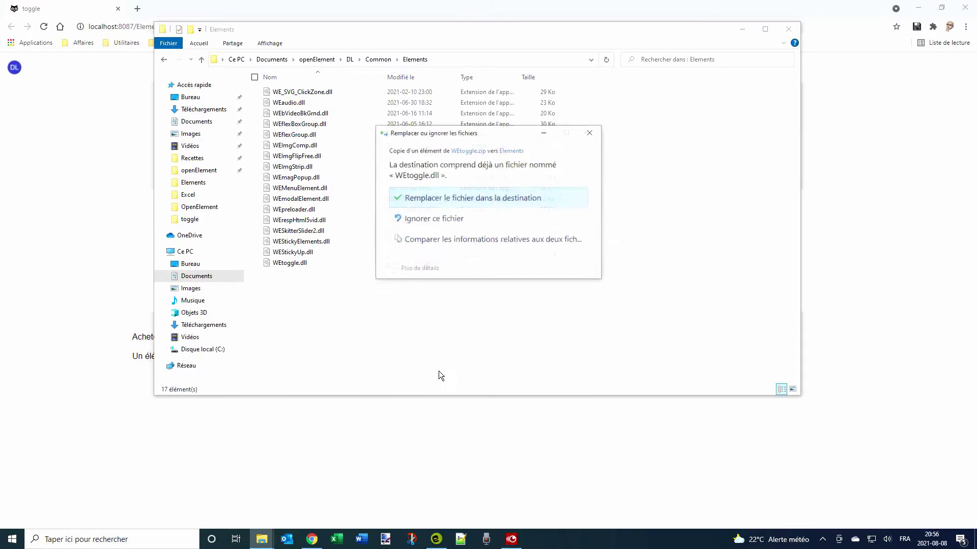
click(441, 208)
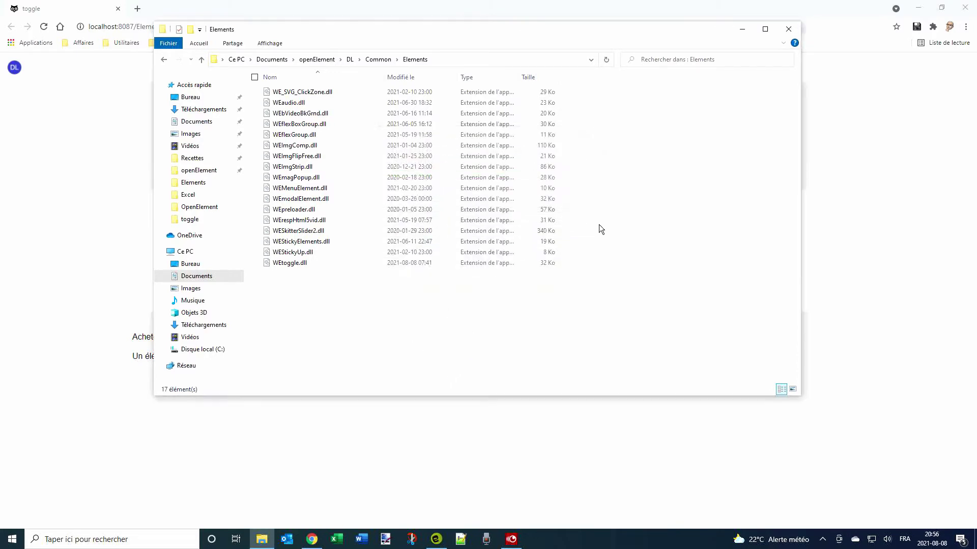
click(788, 30)
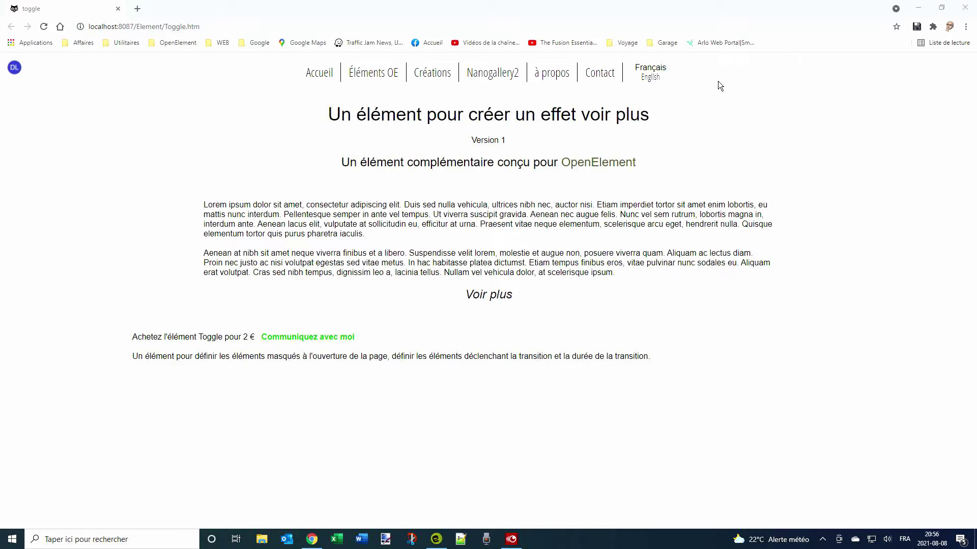
- Switch to openElement and examine the intro text, the Voir plus and Voir moins labels, and the text and owl image below them
key(alt+Tab)
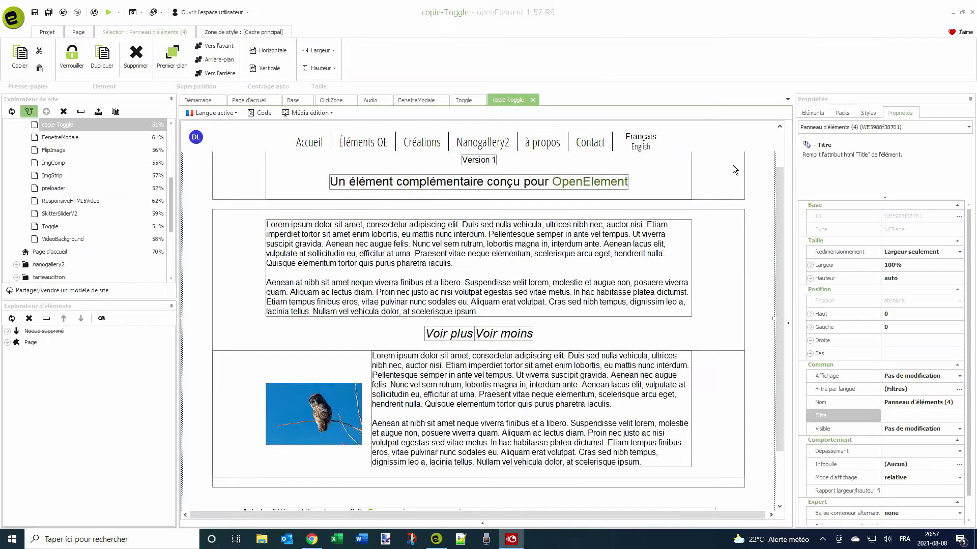
click(227, 269)
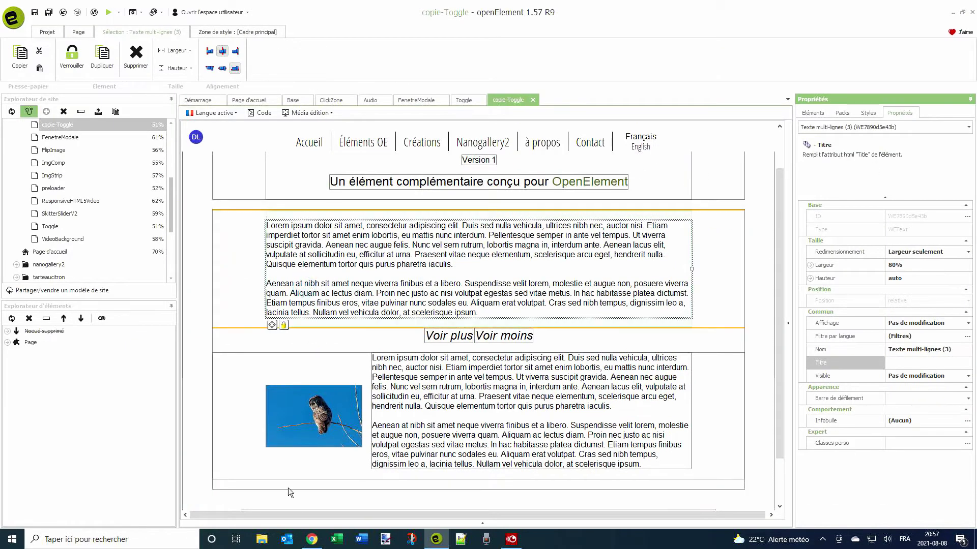
click(439, 338)
click(482, 334)
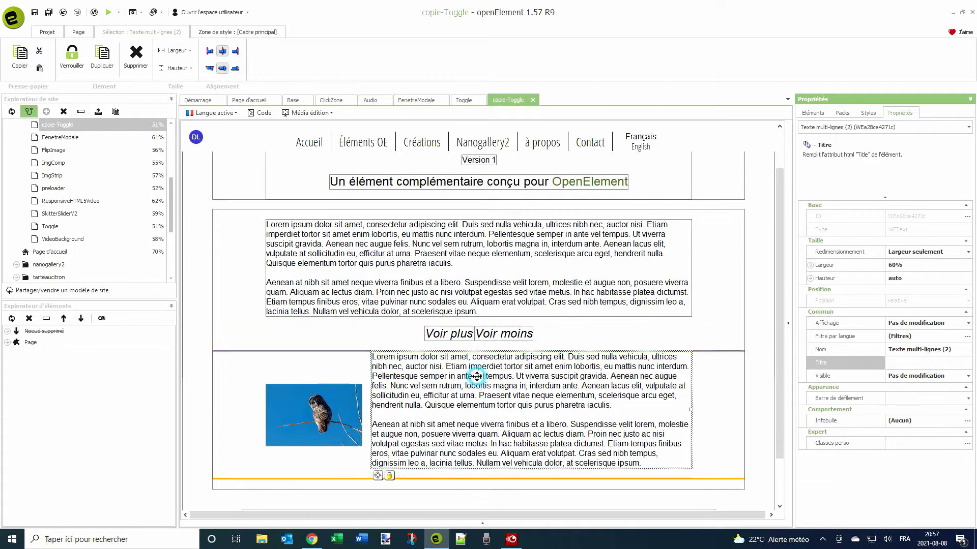
click(351, 402)
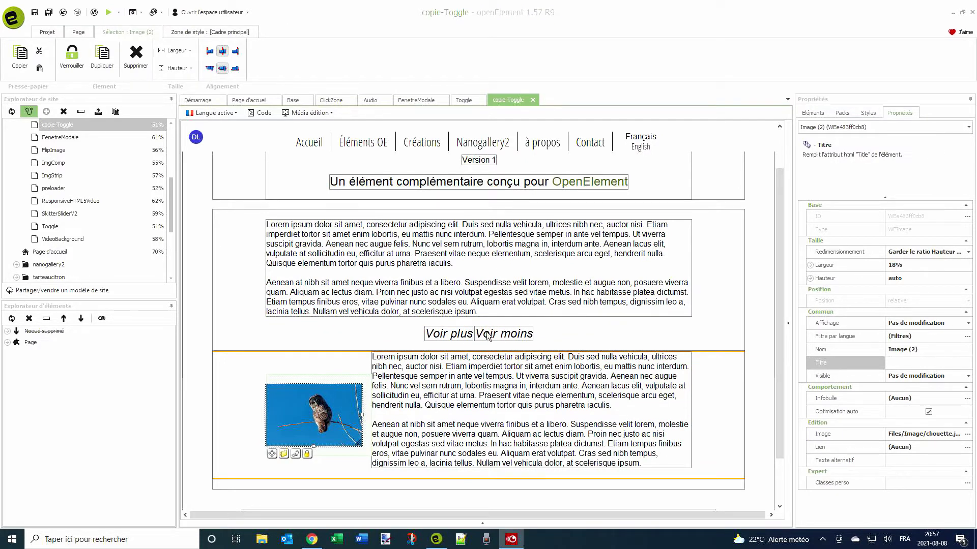
click(455, 334)
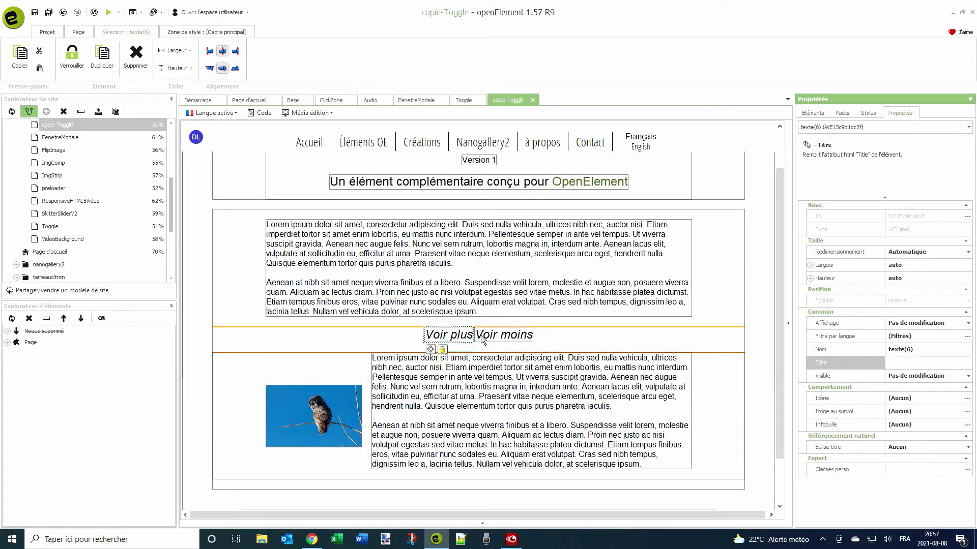
ctrl+click(483, 335)
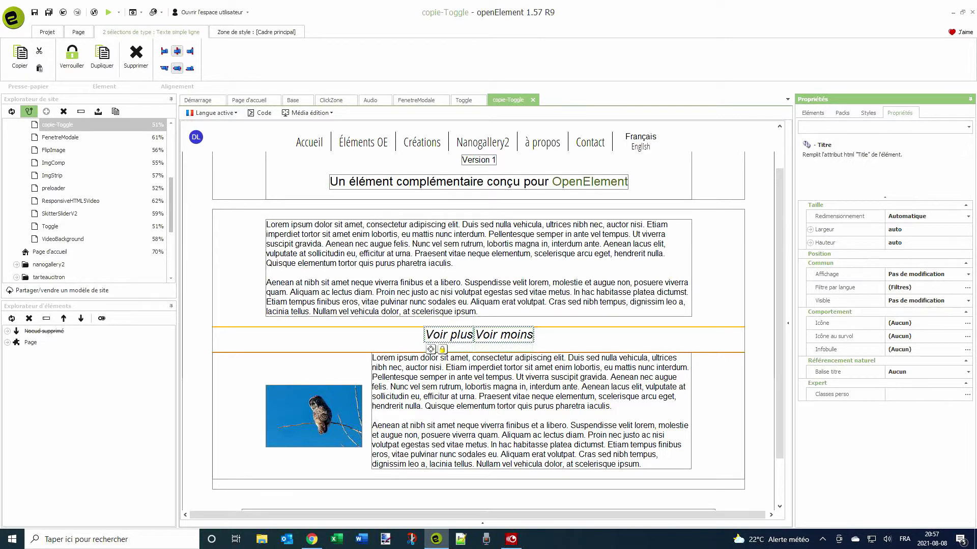
click(334, 424)
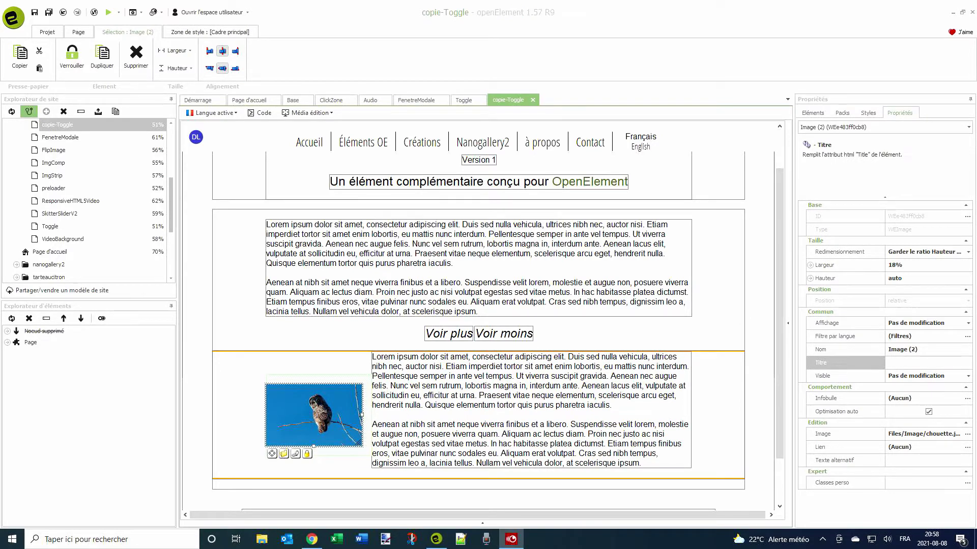
- Name the Voir plus label "Bouton voir plus" and the Voir moins label "Bouton voir moins"
click(446, 336)
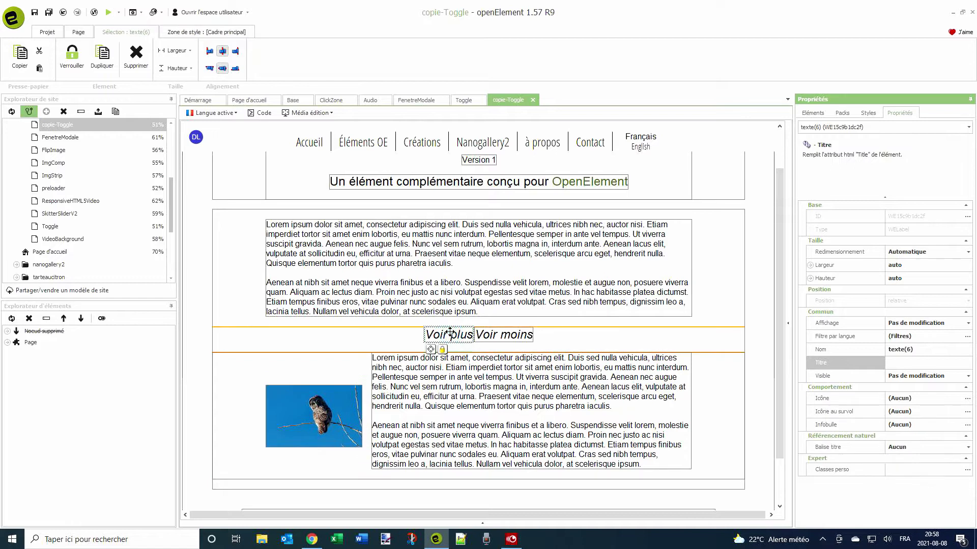
click(908, 350)
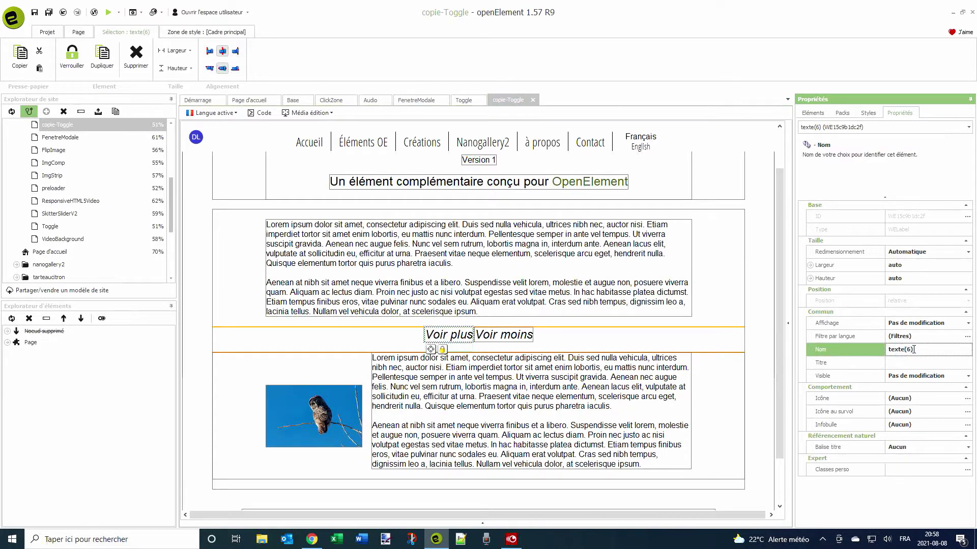
text(Bouton voir plus)
click(501, 340)
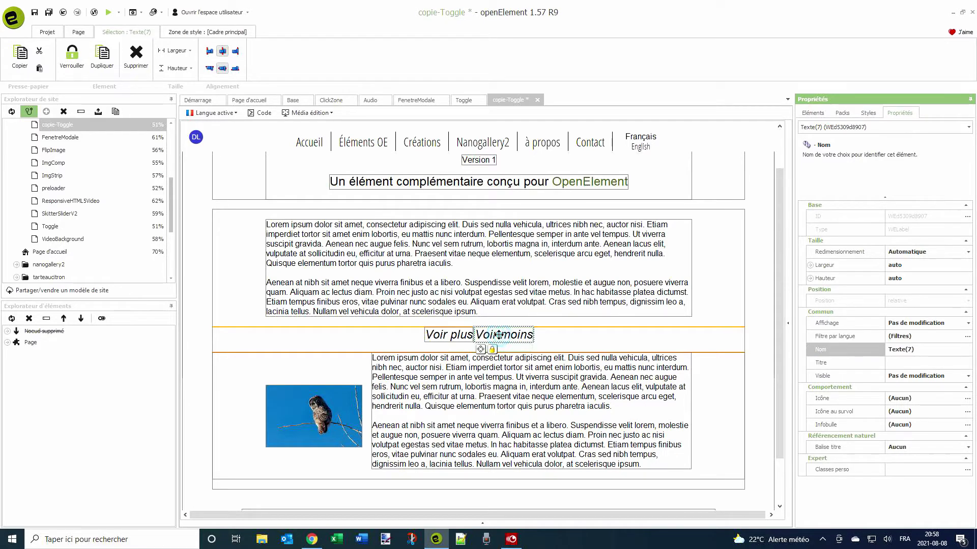
click(910, 352)
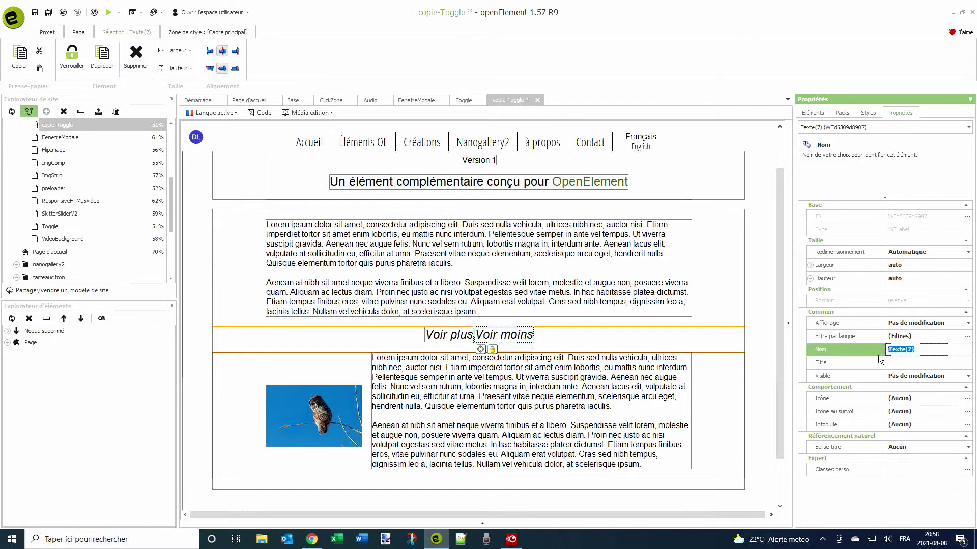
text(Bout)
- Rename the panel containing the owl image and second text block as "Panneau d'éléments à masquer"
click(730, 347)
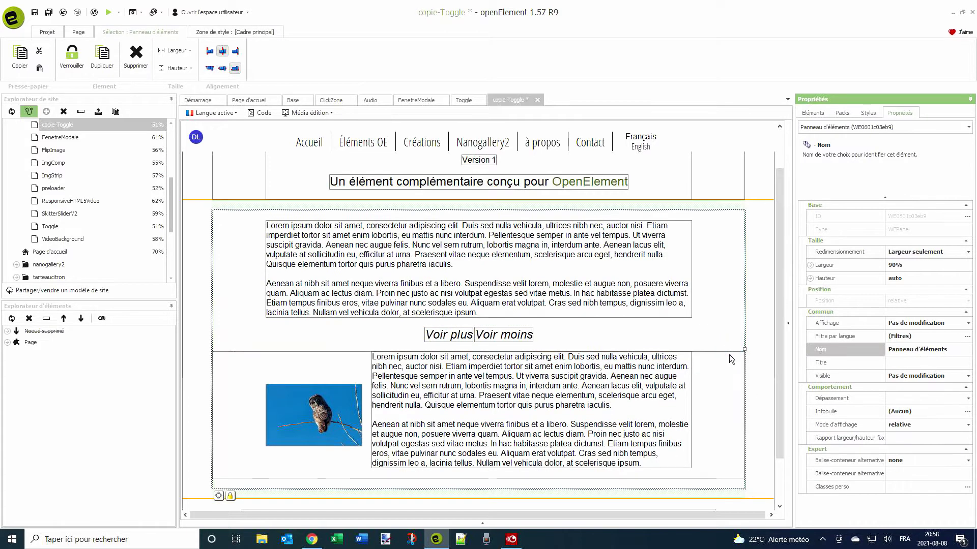
click(728, 355)
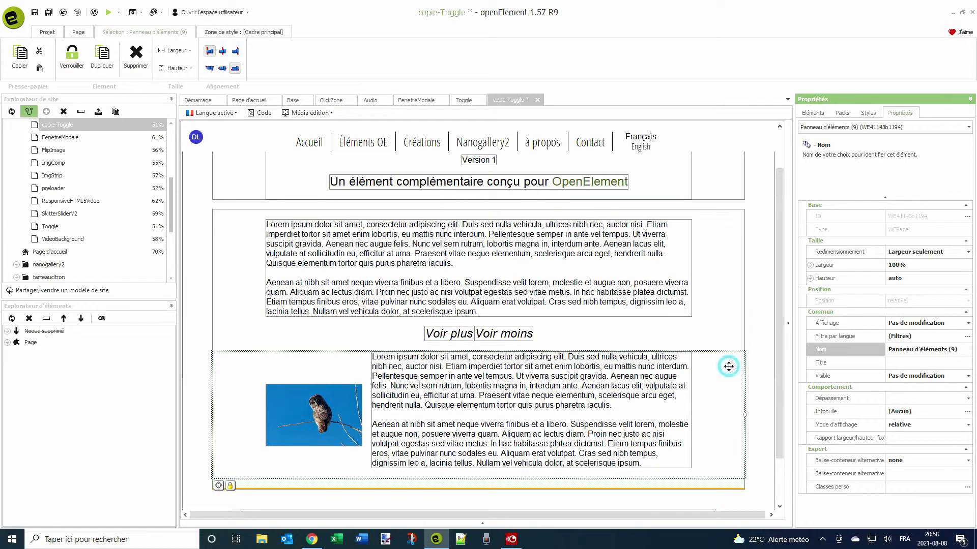
click(953, 350)
drag(949, 350, 973, 355)
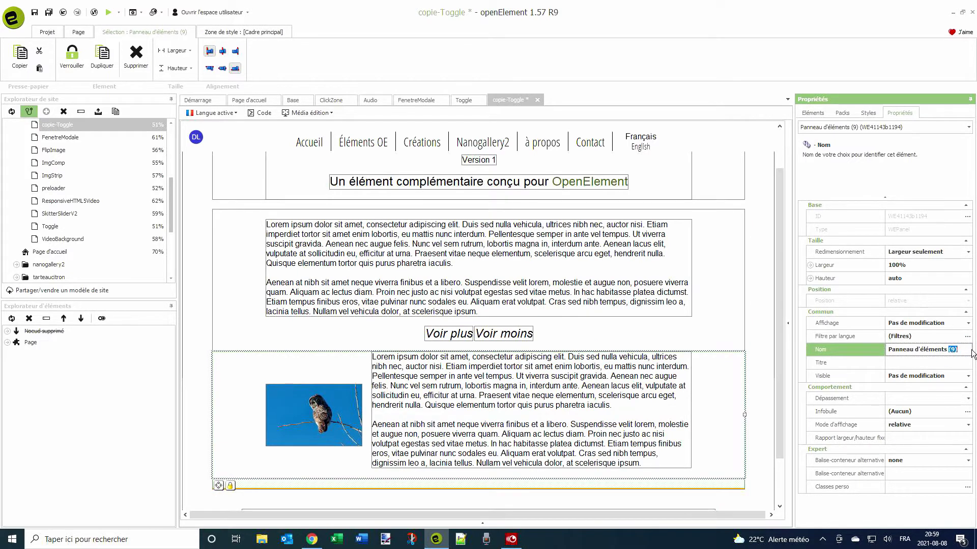
text(à masquer)
key(Return)
- Expand the page's nested content panels in the element tree and save the copie-Toggle page
click(7, 343)
click(17, 376)
click(25, 387)
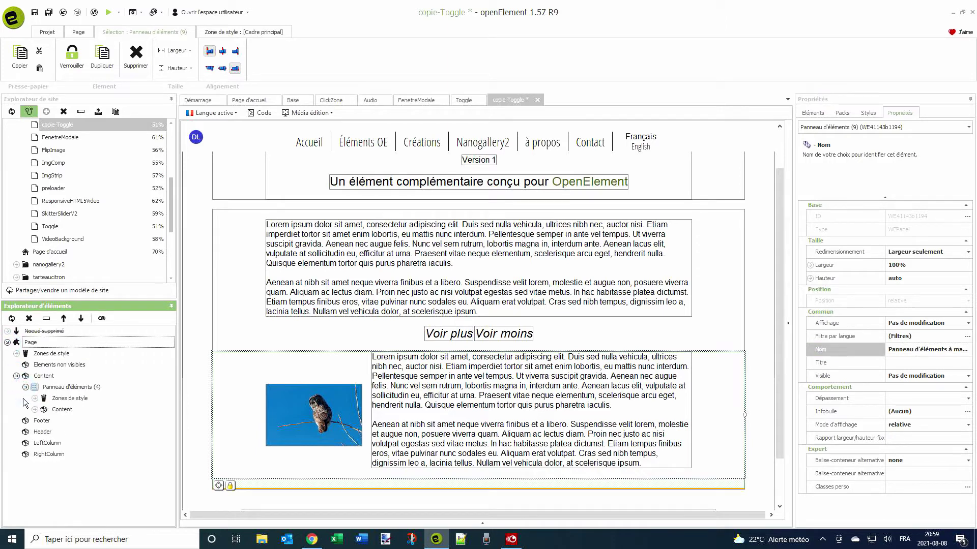
click(35, 410)
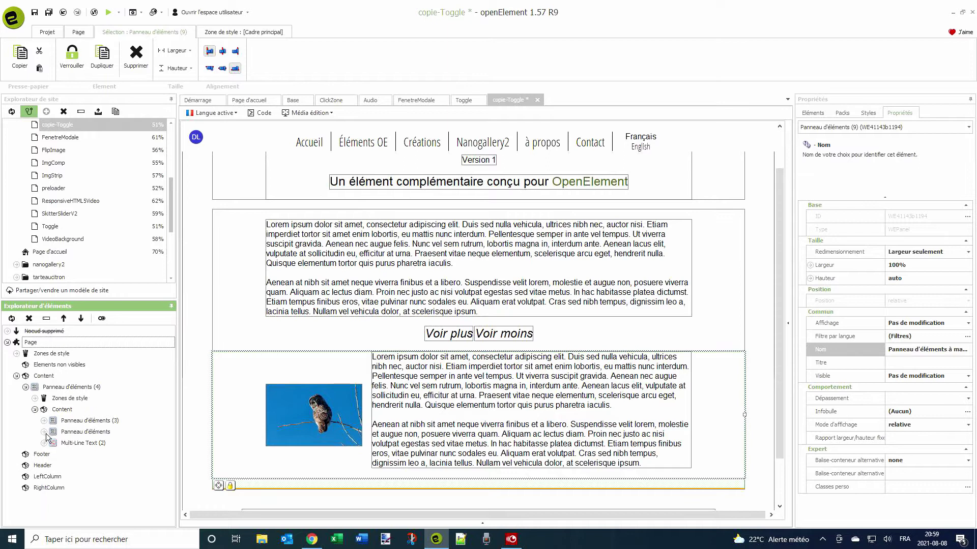
click(44, 421)
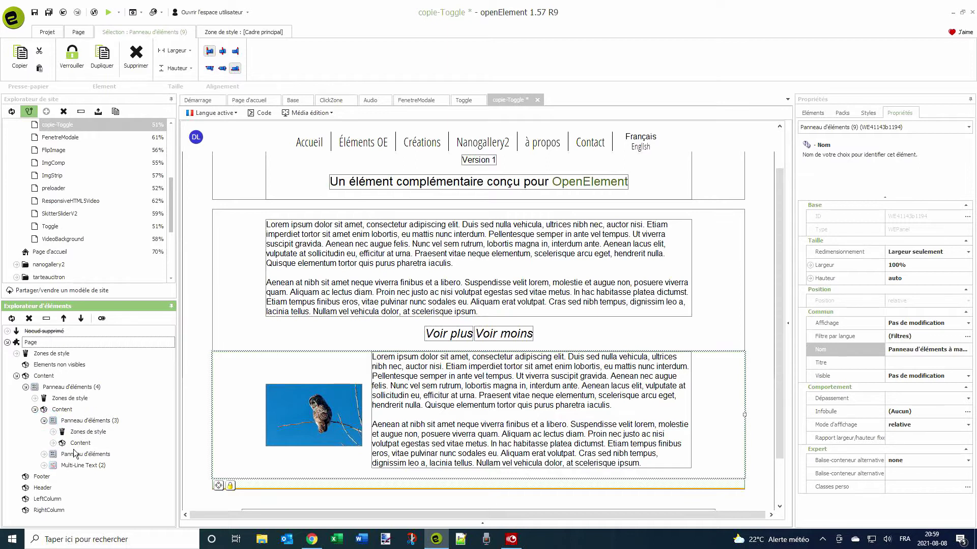
click(53, 443)
scroll(83, 426, down, 1)
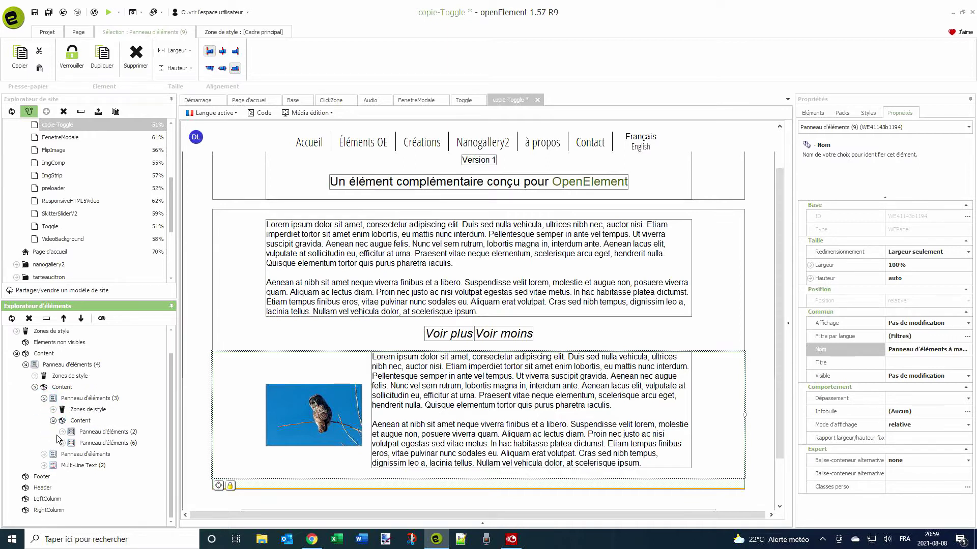
click(62, 432)
click(62, 465)
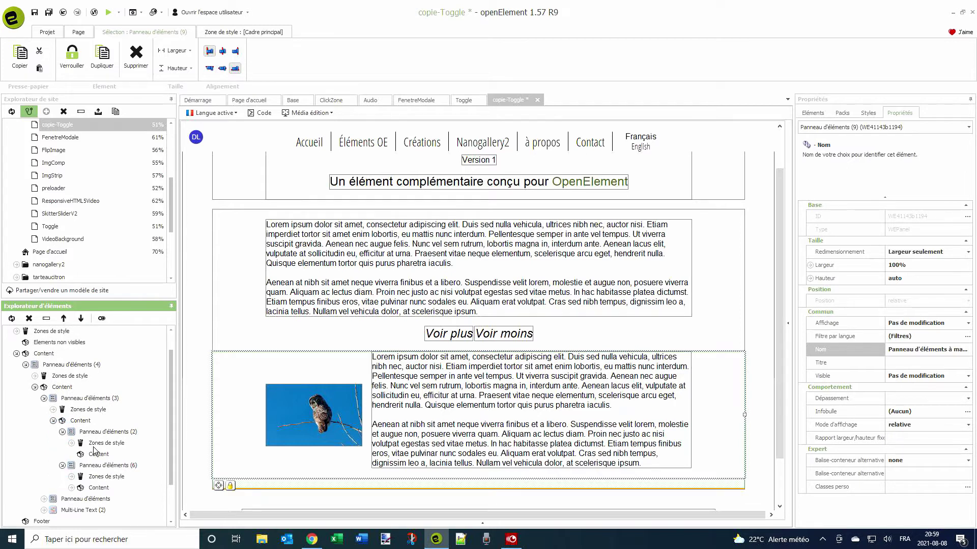
scroll(93, 450, down, 2)
click(44, 454)
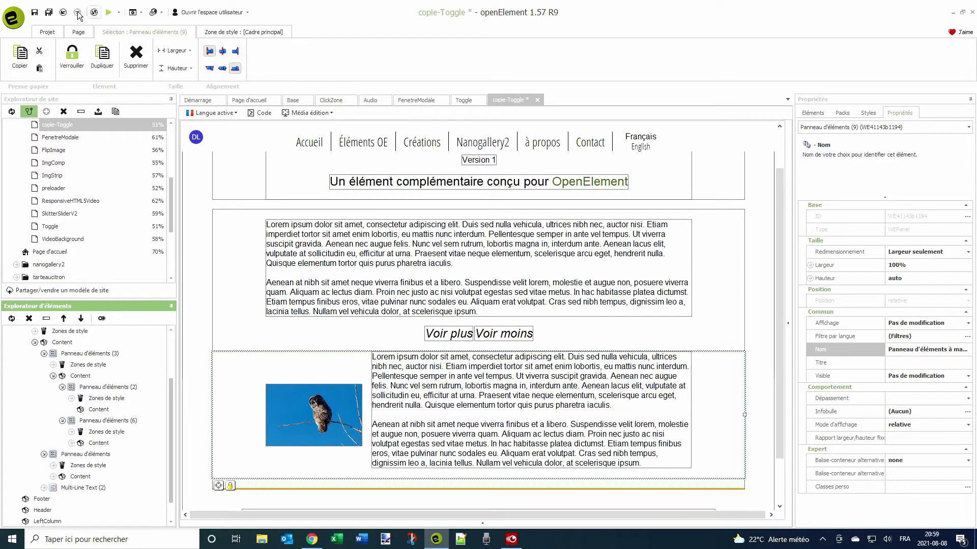
click(34, 12)
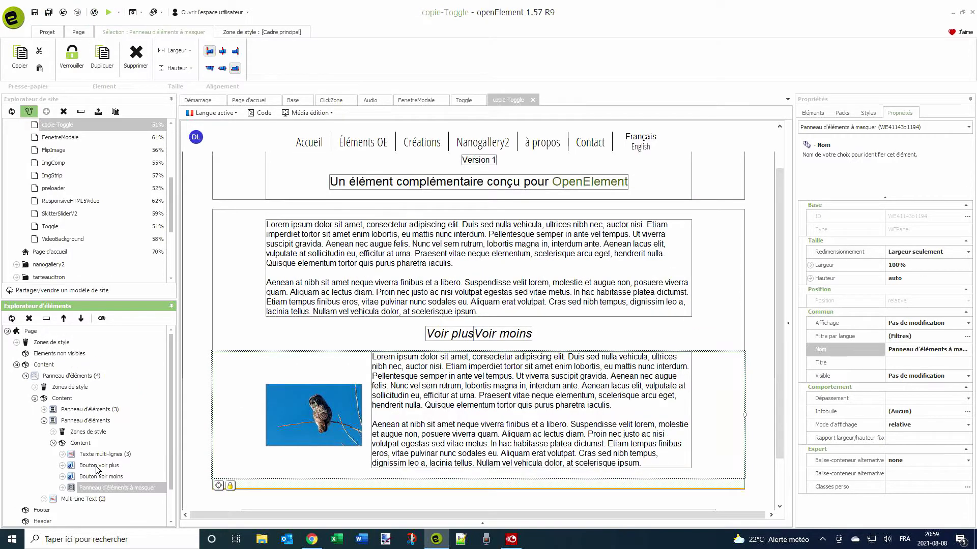
- Check the renamed Bouton voir plus, Bouton voir moins and Panneau d'éléments à masquer by selecting each in the element tree
click(97, 467)
click(103, 478)
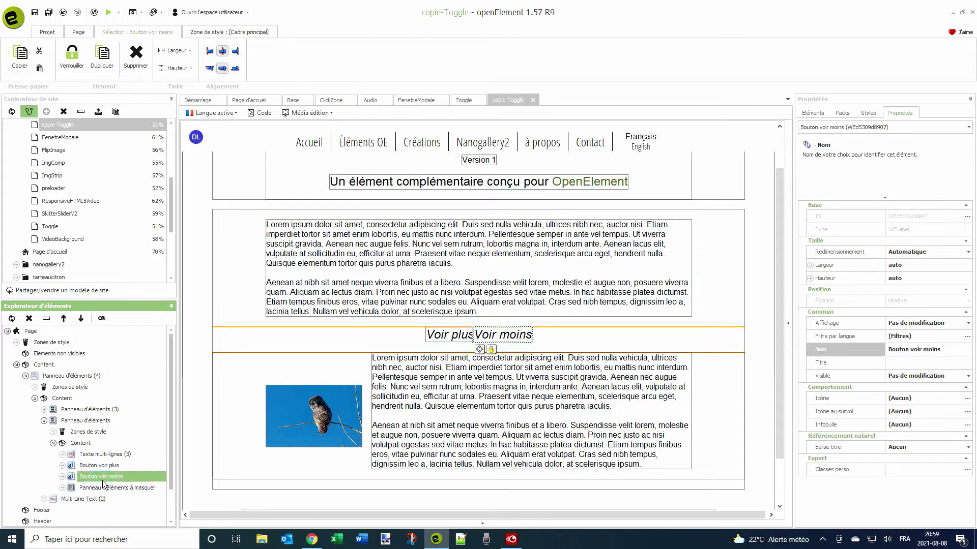
click(105, 489)
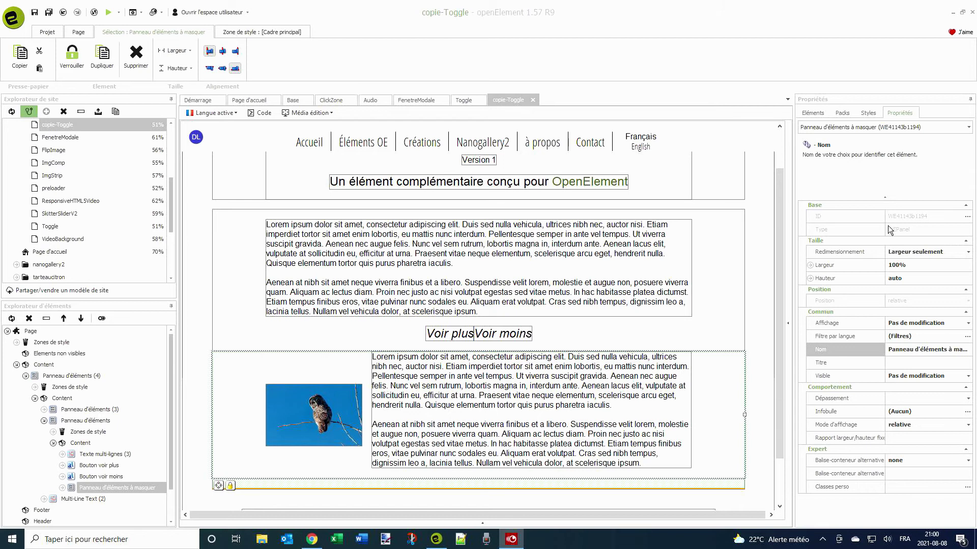
- Add the Toggle element from the Animation category to the copie-Toggle page
click(811, 113)
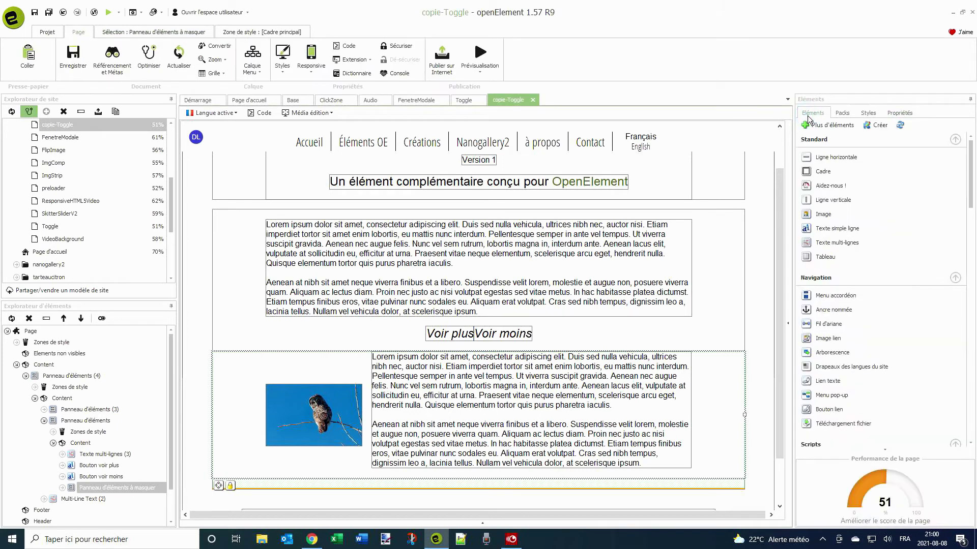
drag(968, 159, 973, 347)
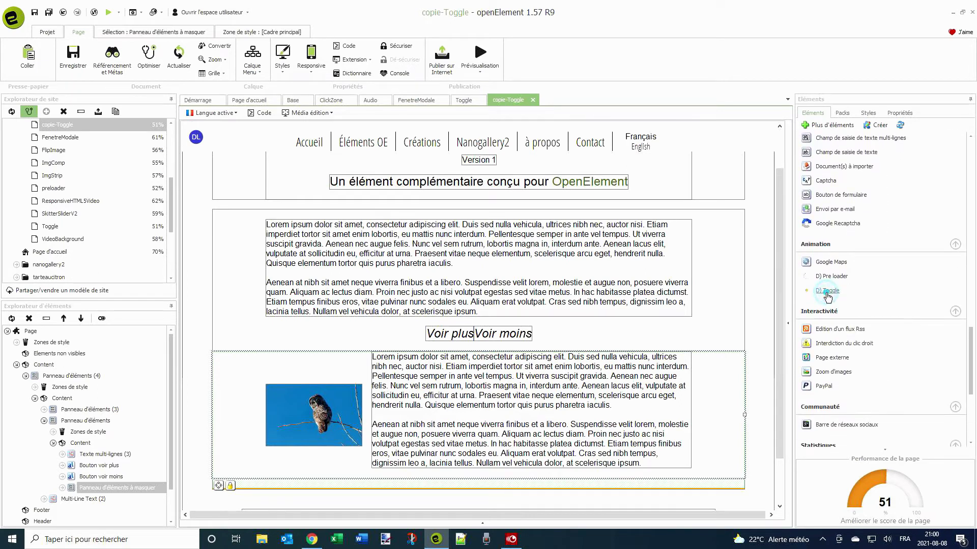
drag(832, 297, 716, 274)
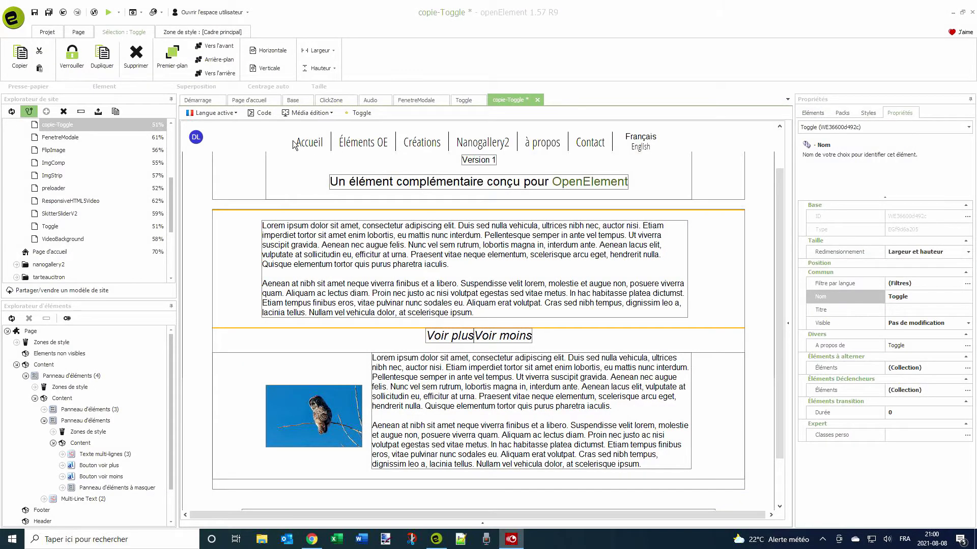
- Review the Toggle element's settings for alternated elements, trigger elements and transition duration
click(362, 114)
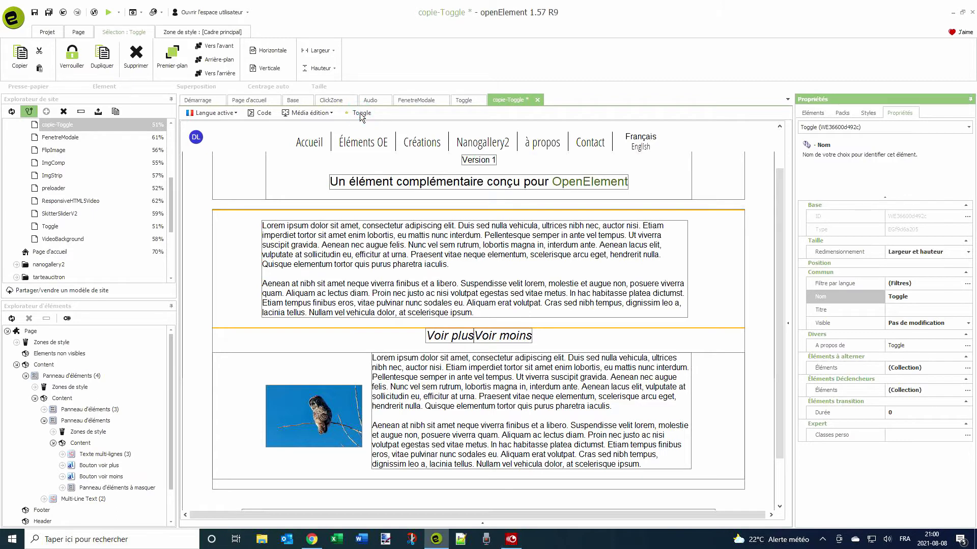
click(360, 127)
click(822, 371)
click(821, 390)
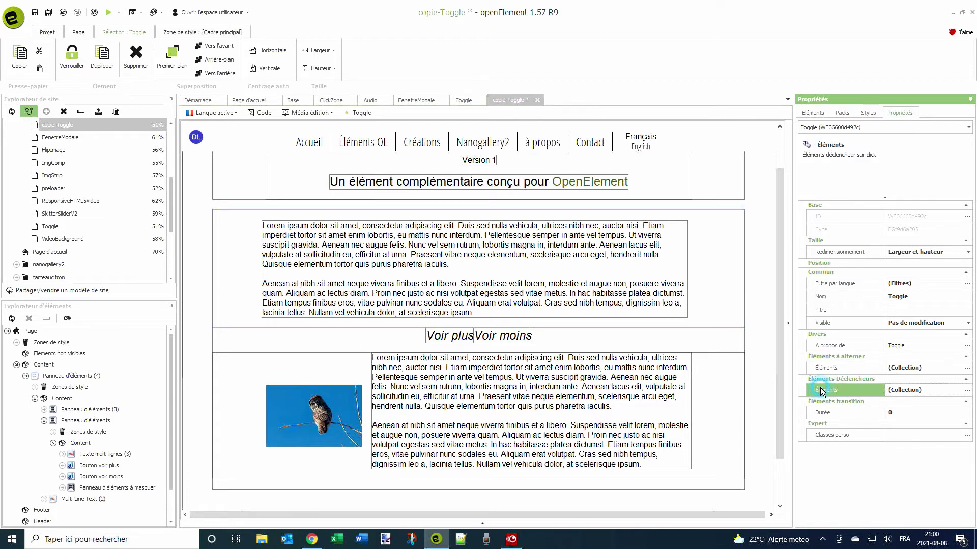
click(822, 413)
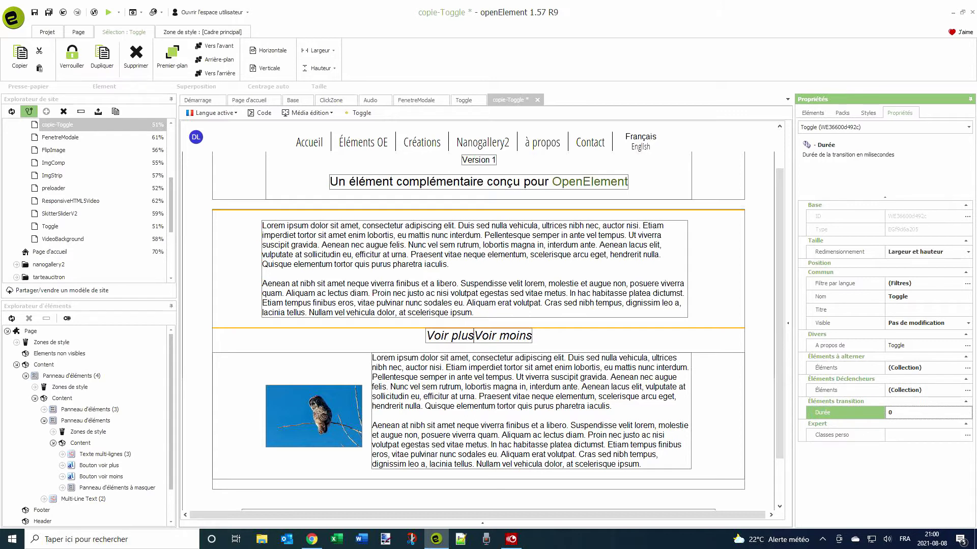
- Add Bouton voir plus to the Toggle's elements to alternate, leaving Masqué unchecked
click(852, 368)
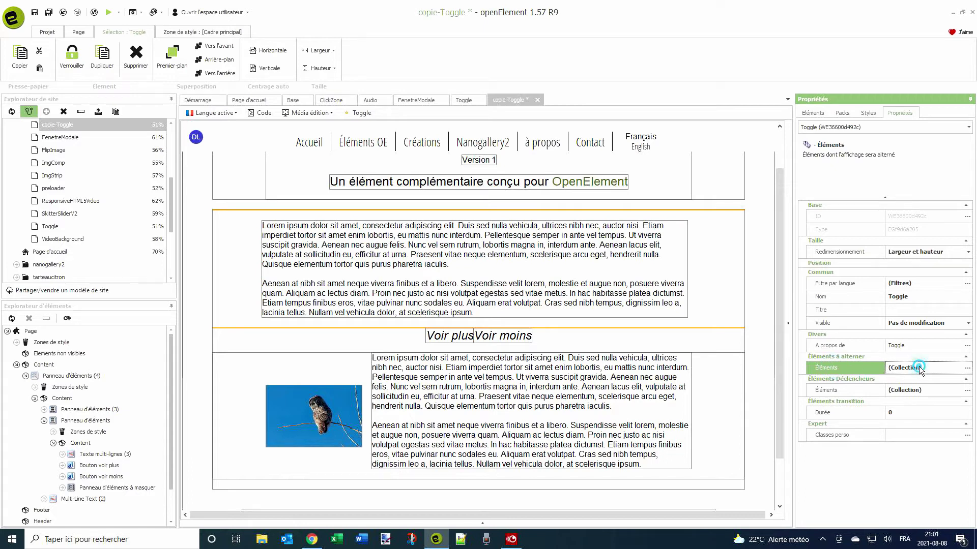
click(967, 368)
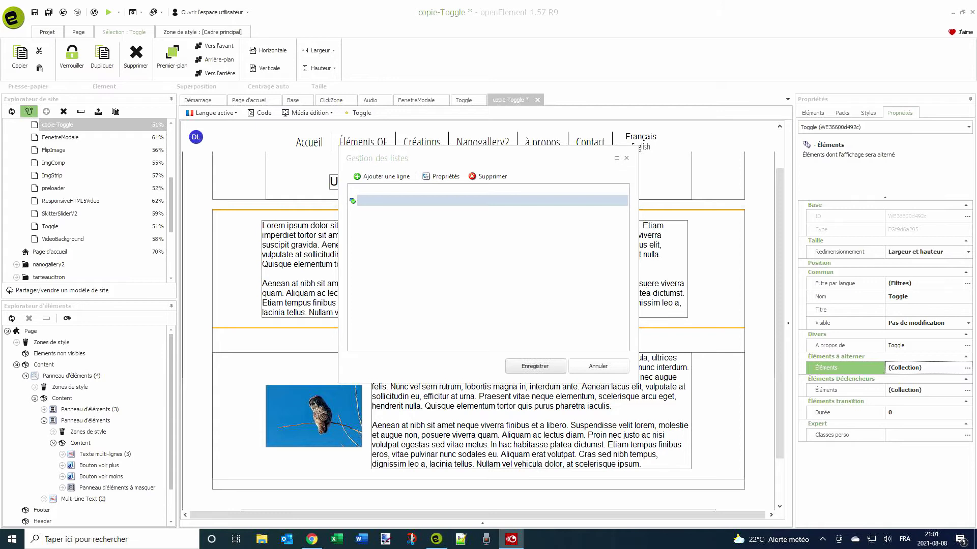
click(370, 178)
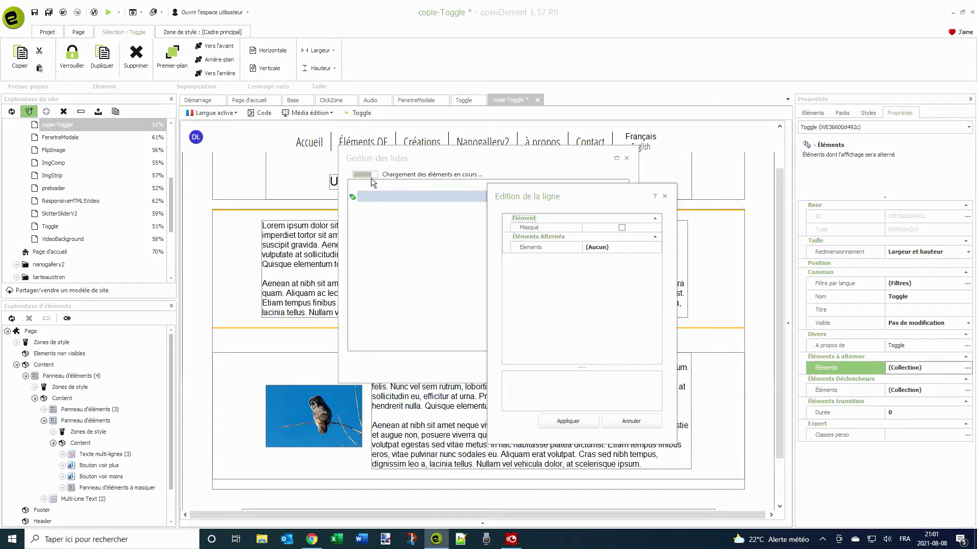
click(616, 249)
click(656, 248)
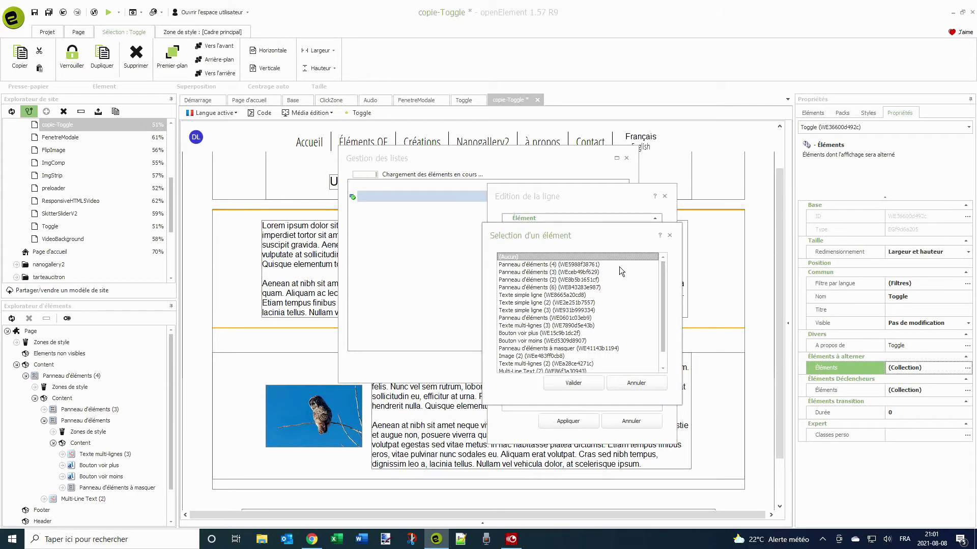
click(534, 334)
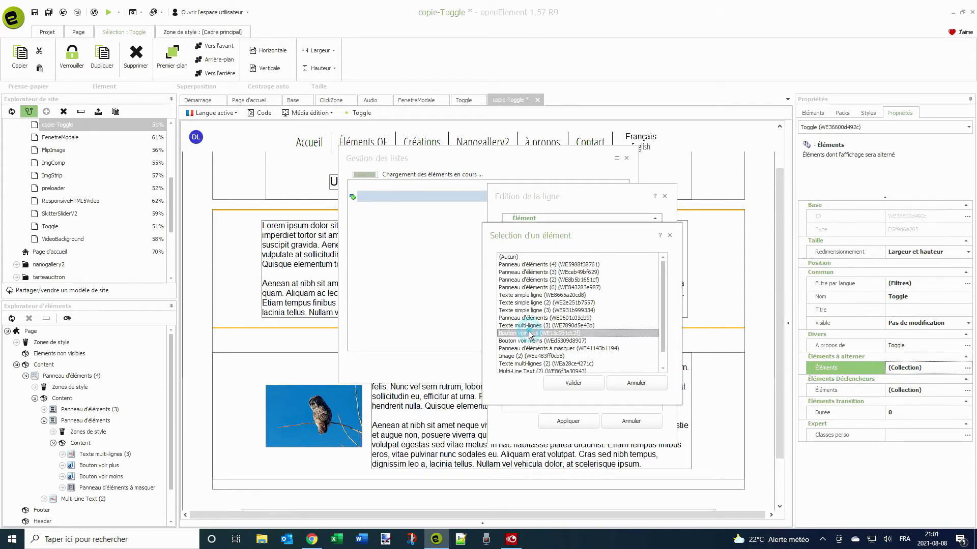
click(563, 382)
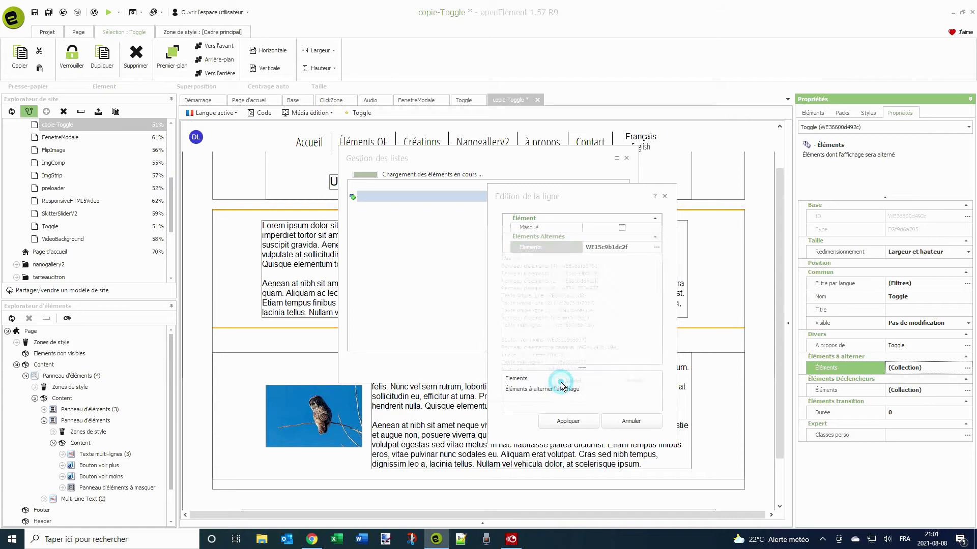
click(573, 424)
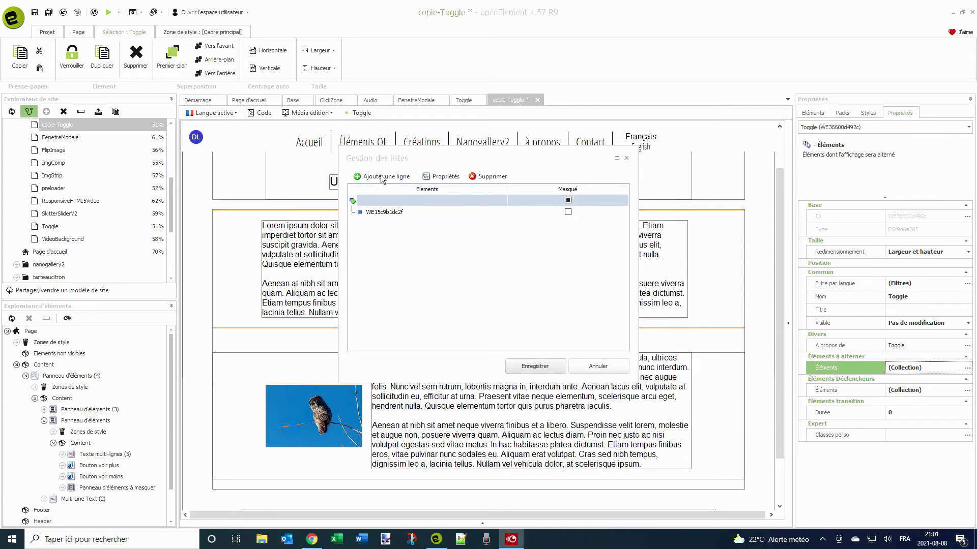
- Add Bouton voir moins to the elements to alternate, with Masqué enabled
click(383, 177)
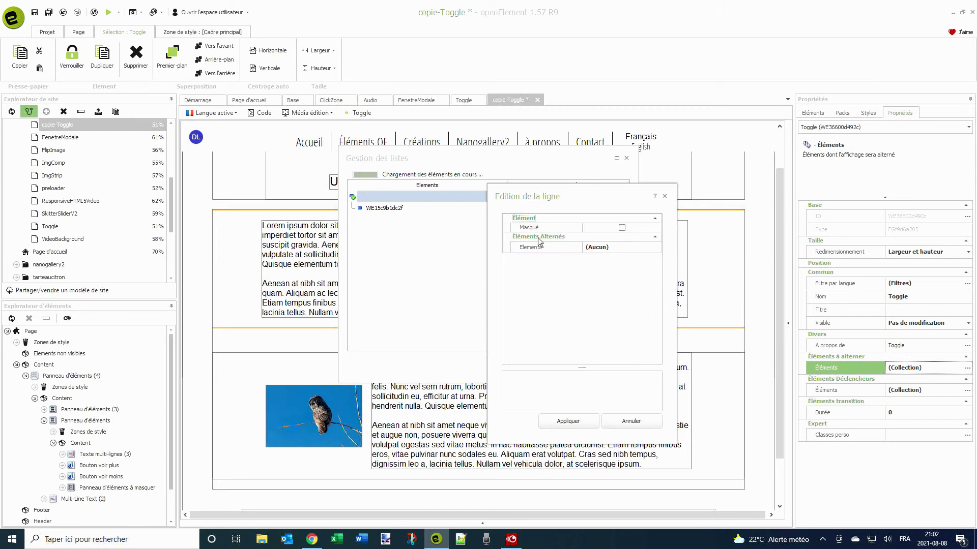
click(622, 247)
click(661, 247)
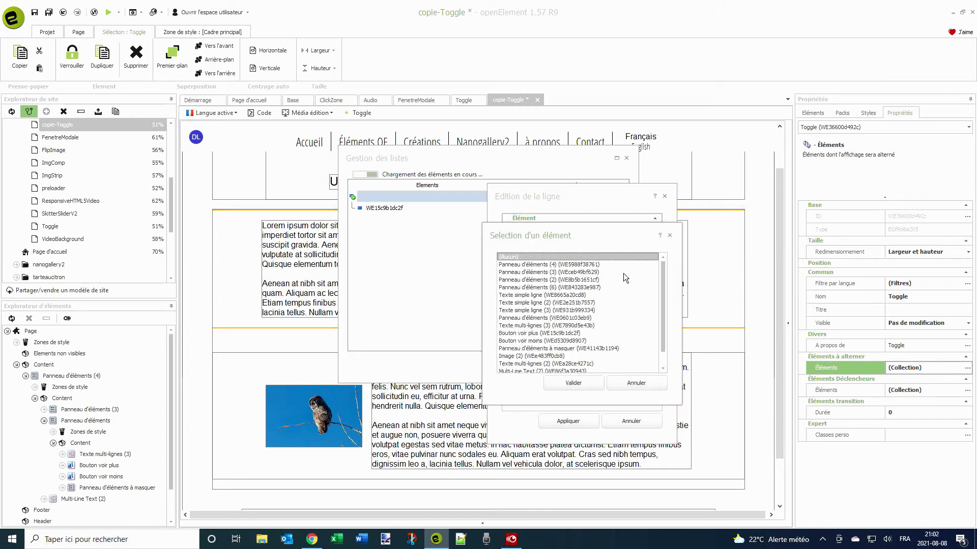
click(550, 341)
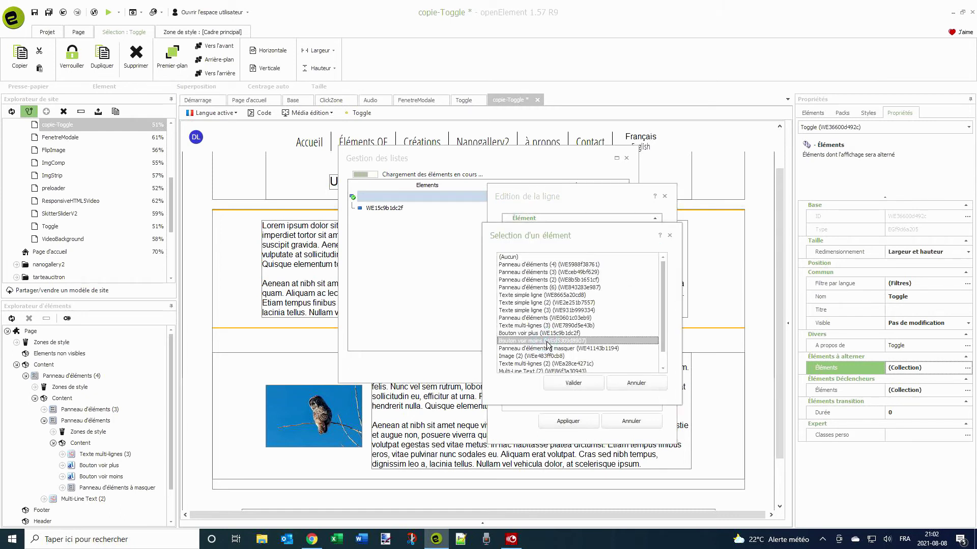
click(574, 383)
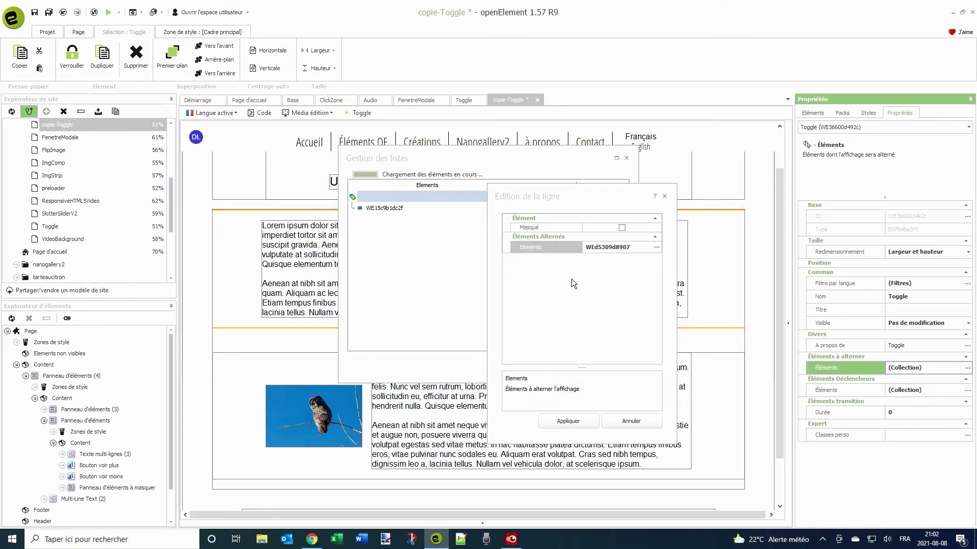
click(622, 228)
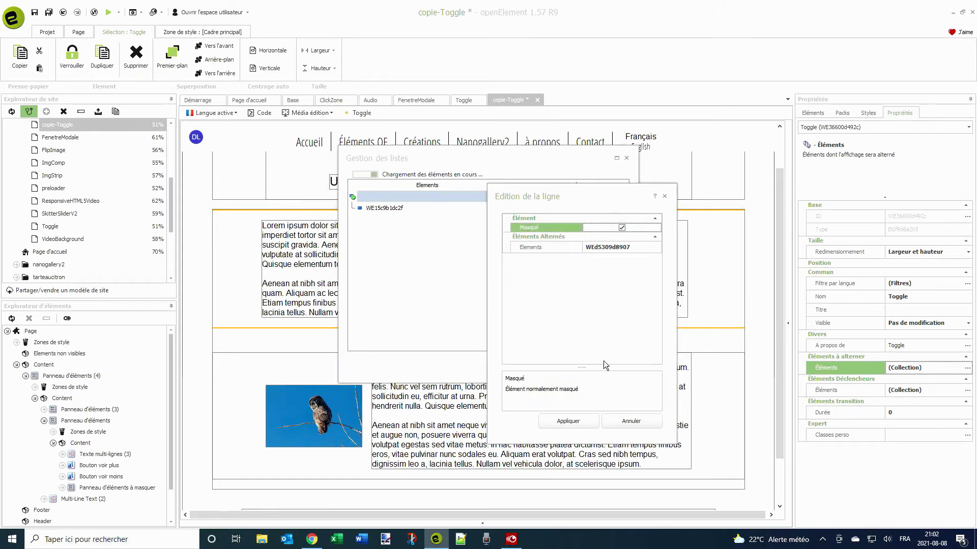
click(580, 422)
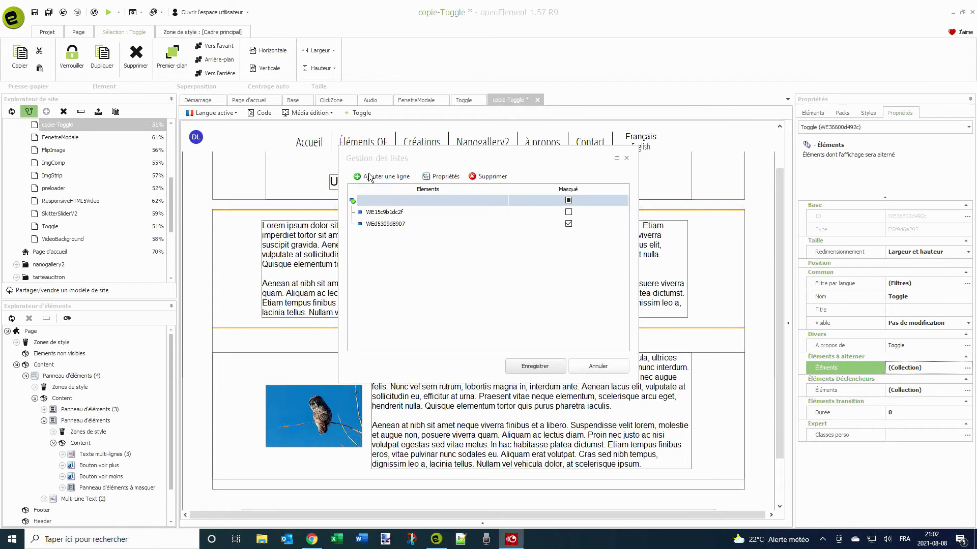
- Add Panneau d'éléments à masquer to the elements to alternate with Masqué enabled, and save the list
click(373, 176)
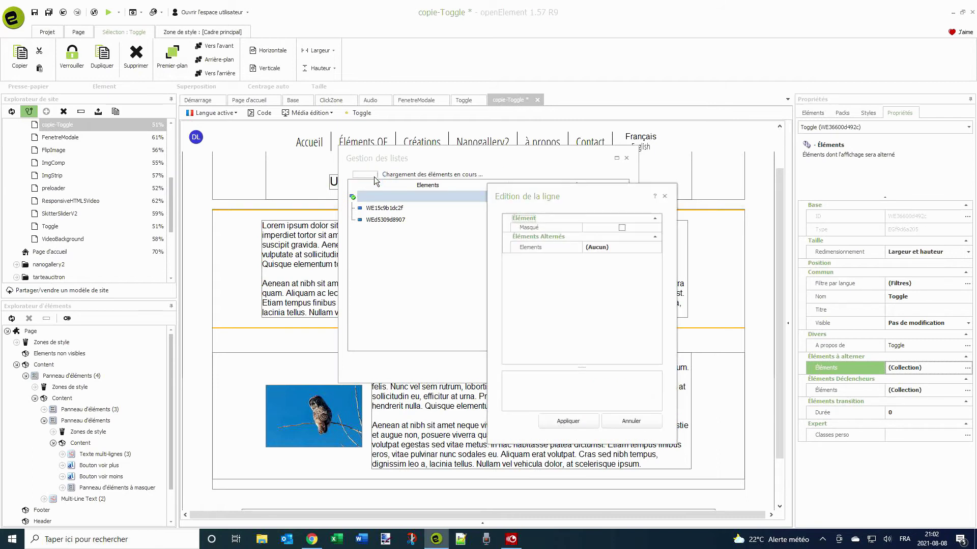
click(633, 249)
click(656, 247)
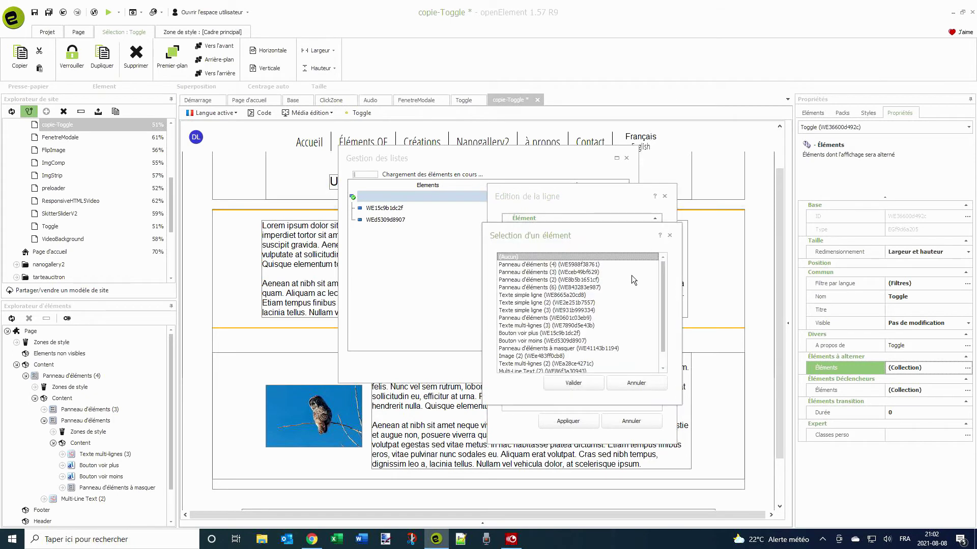
click(544, 348)
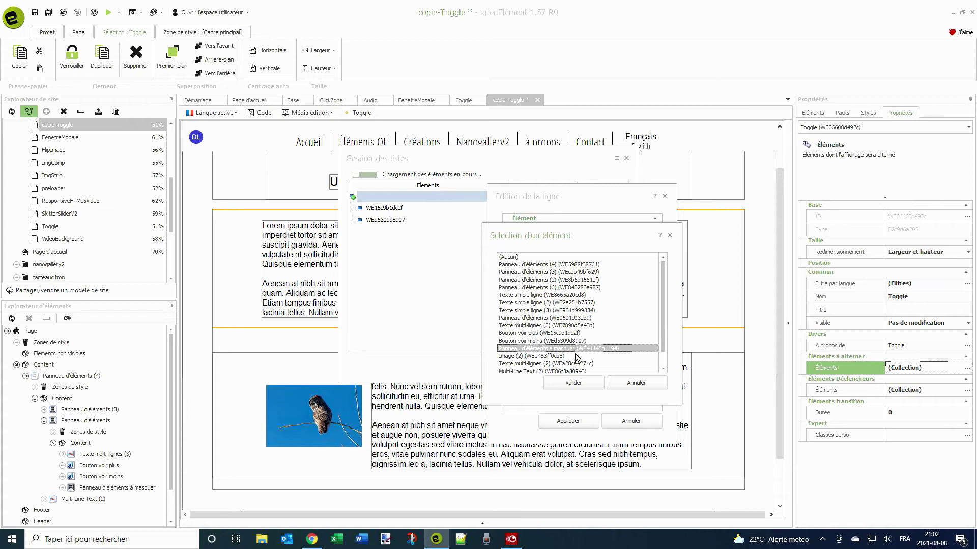
click(575, 383)
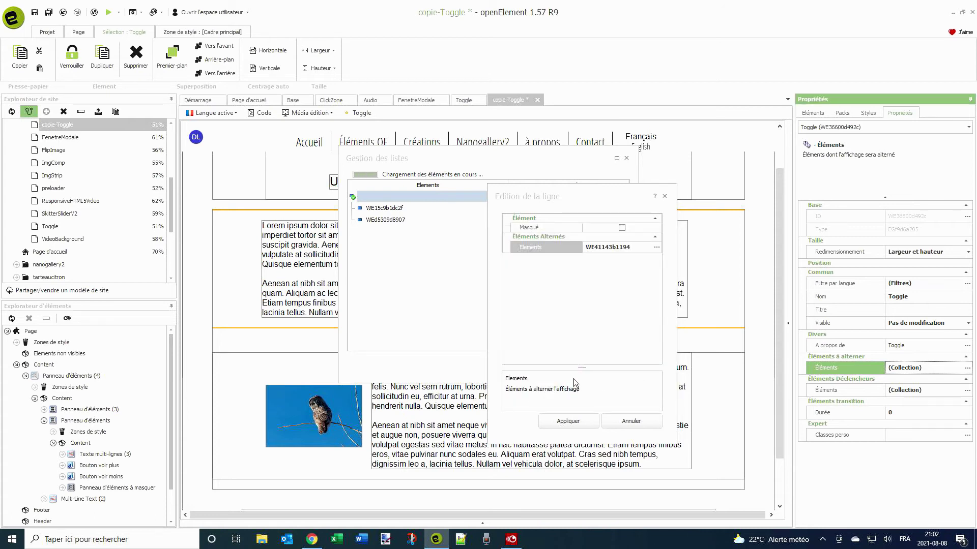
click(621, 227)
click(576, 420)
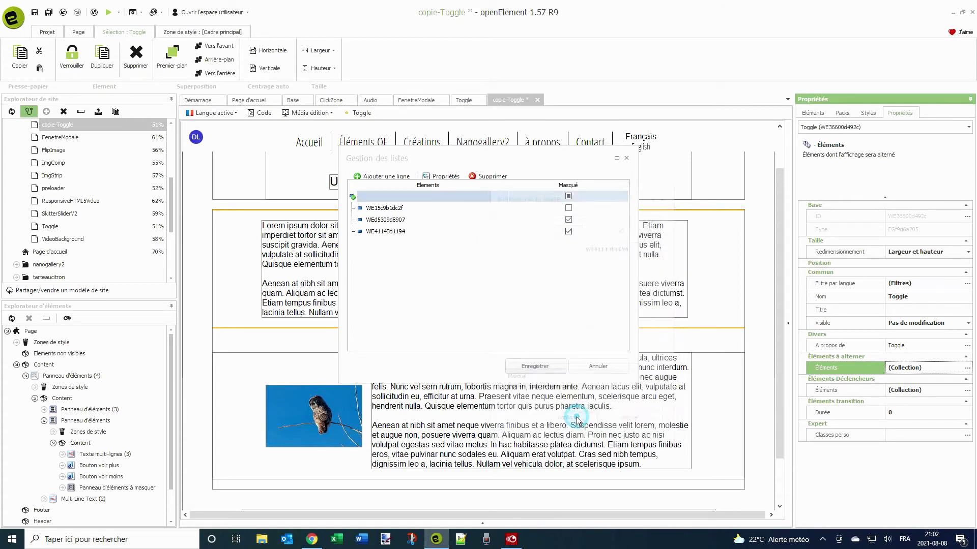
click(542, 367)
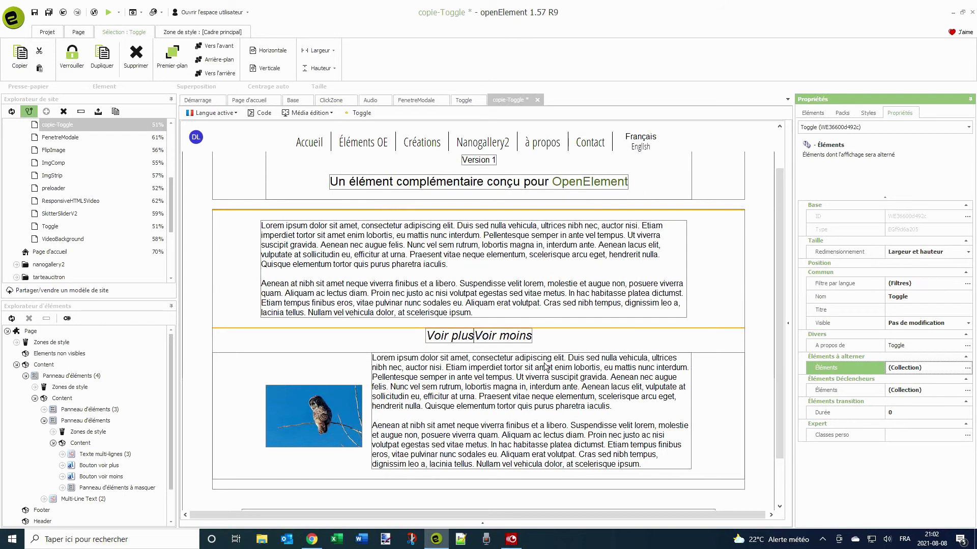
- Add Bouton voir plus to the Toggle's trigger elements (Éléments Déclencheurs), leaving Masqué unchecked
click(839, 390)
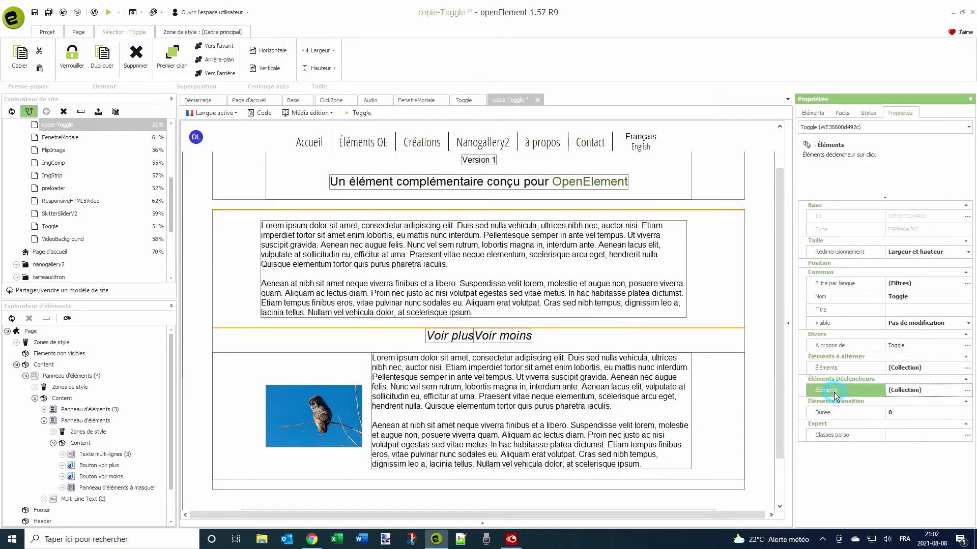
click(967, 390)
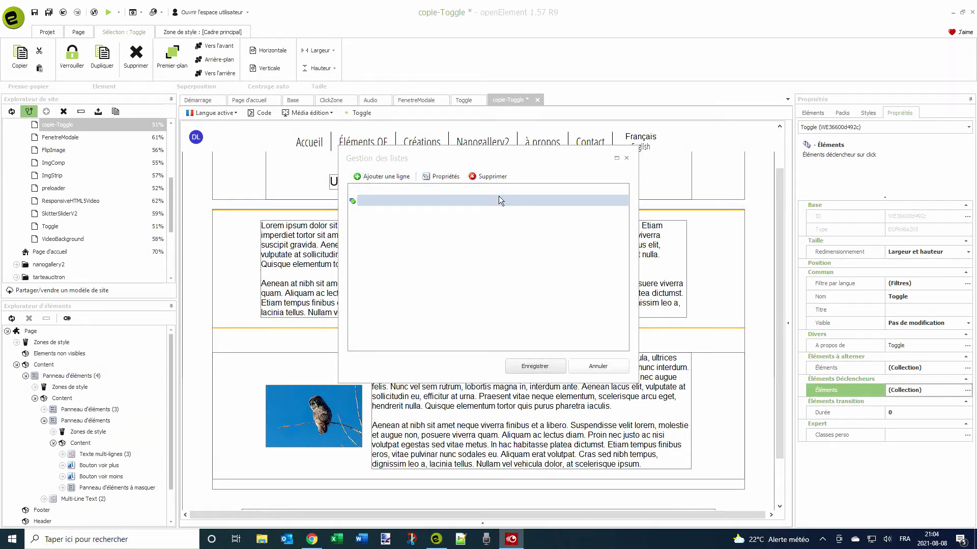
double_click(368, 193)
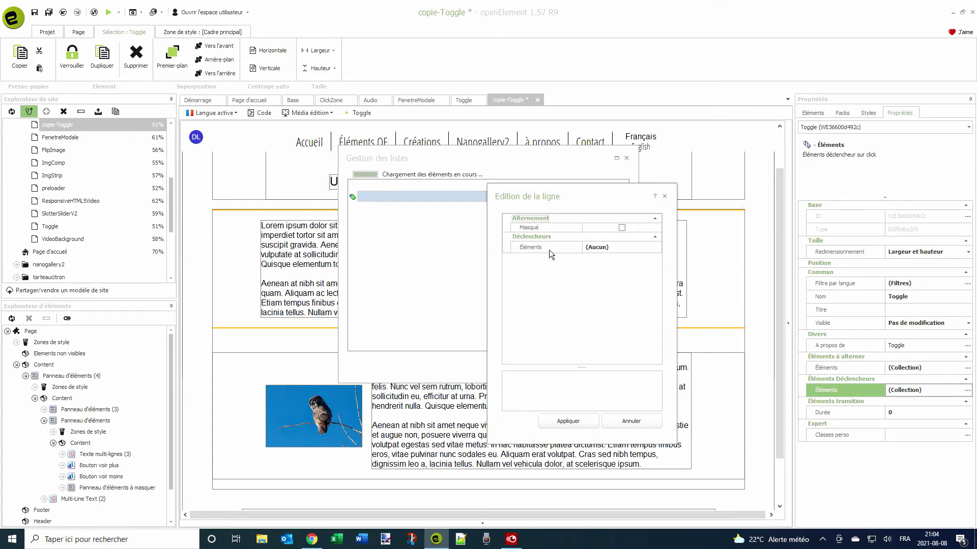
click(599, 249)
click(656, 248)
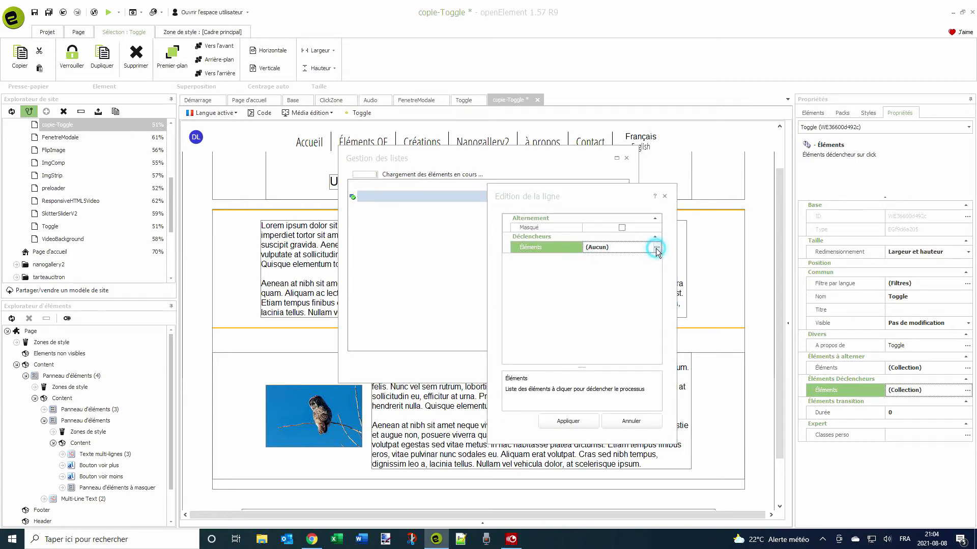
click(551, 332)
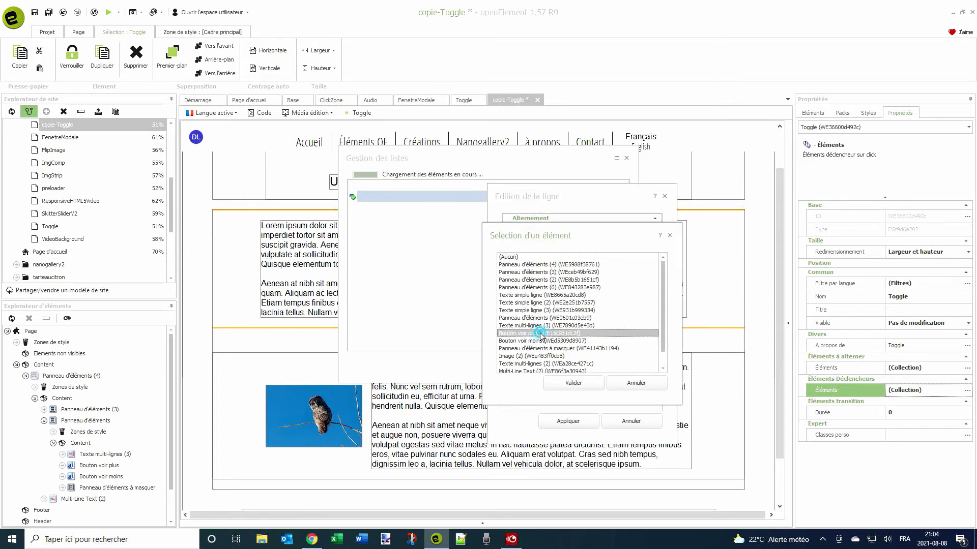
click(563, 385)
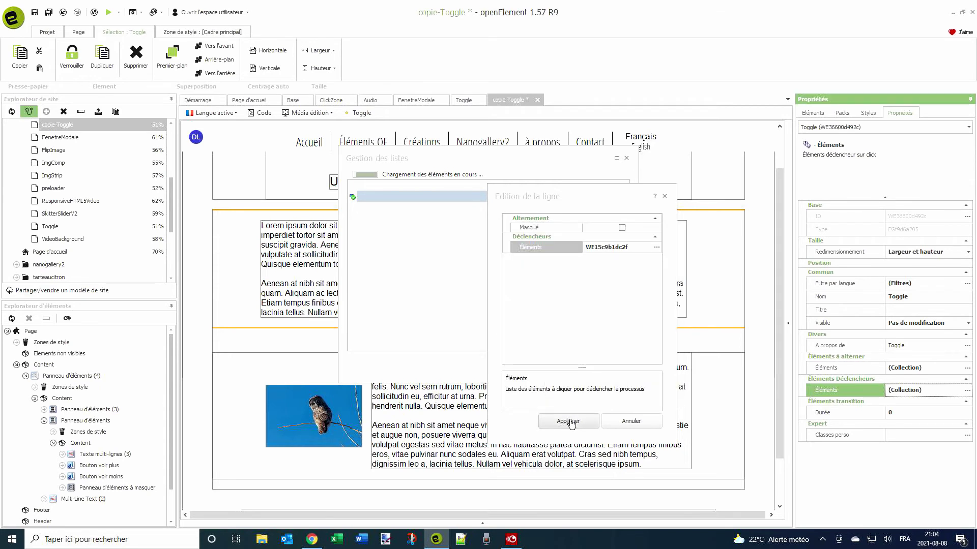
click(569, 422)
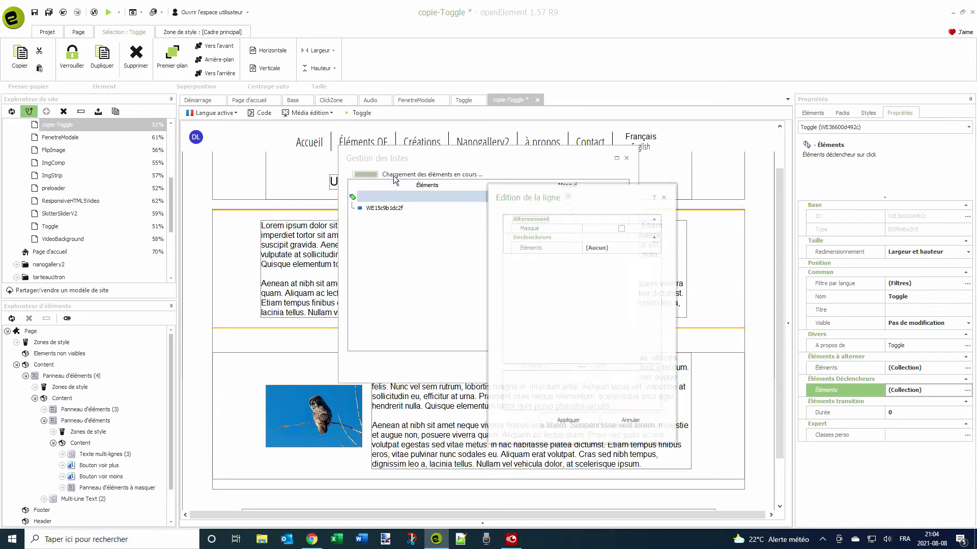
- Add Bouton voir moins as a second trigger element with Masqué unchecked, and save the trigger list
click(611, 248)
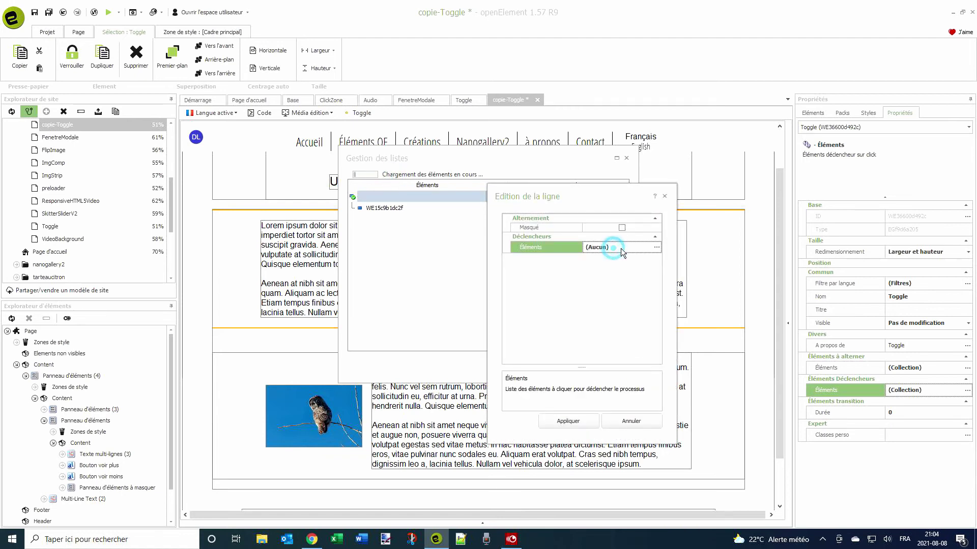
click(656, 248)
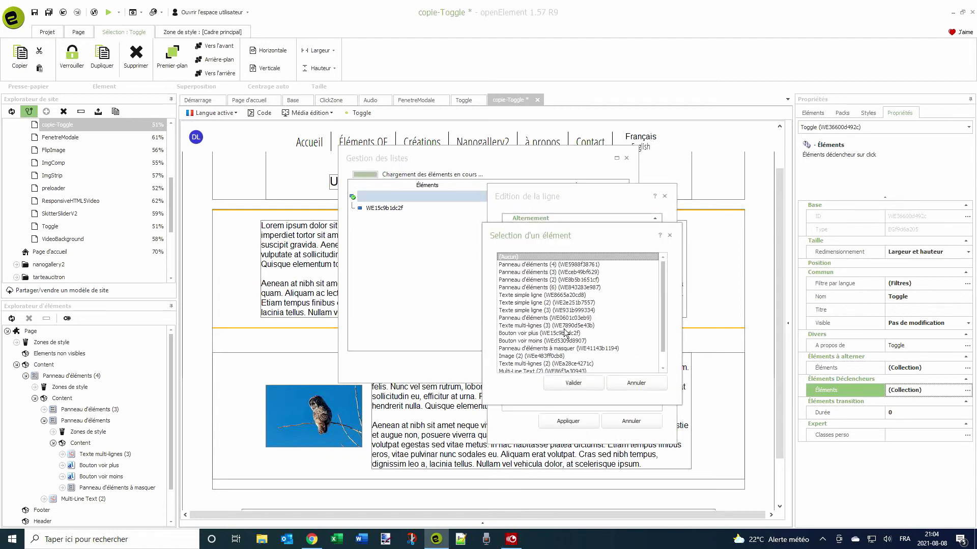
click(544, 340)
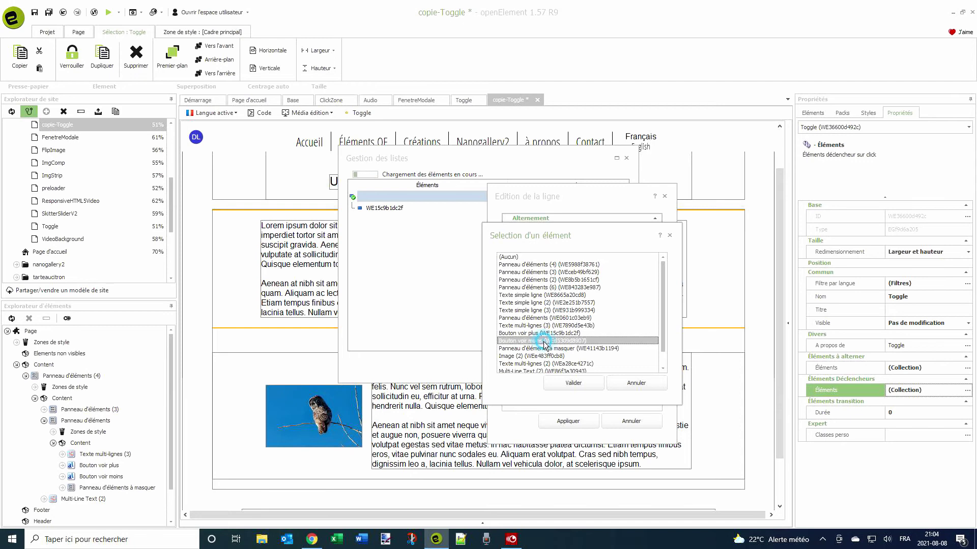
click(566, 386)
click(586, 423)
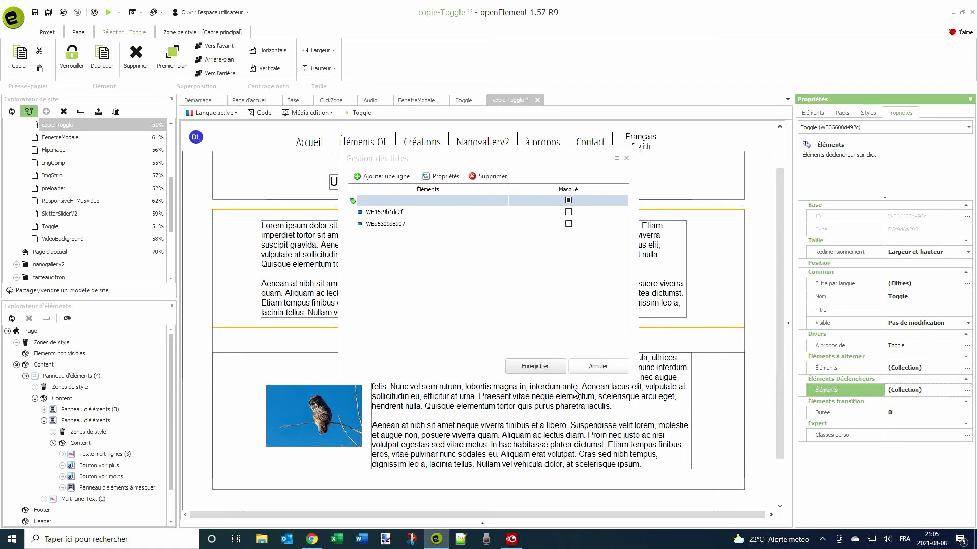
click(535, 367)
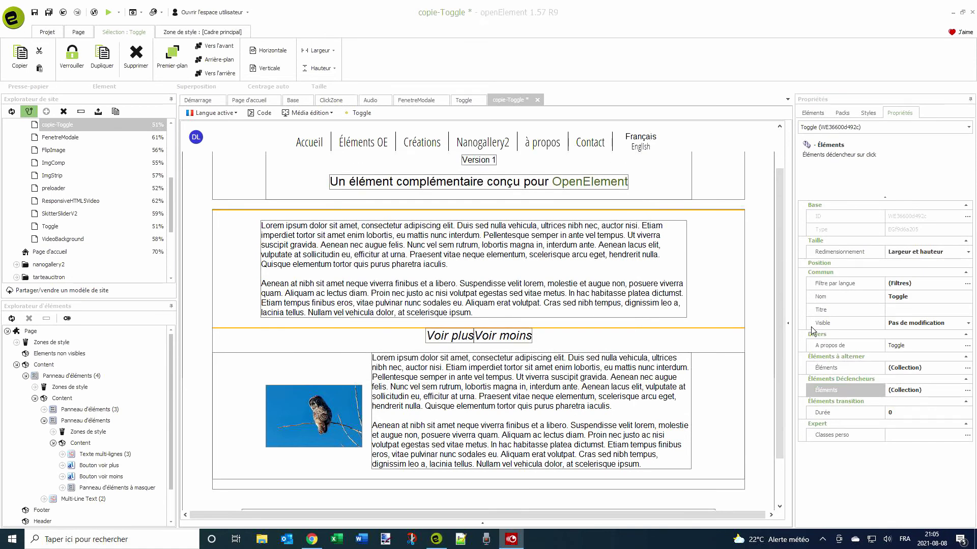
- Set the Toggle's transition duration (Durée) to 500 milliseconds
click(893, 412)
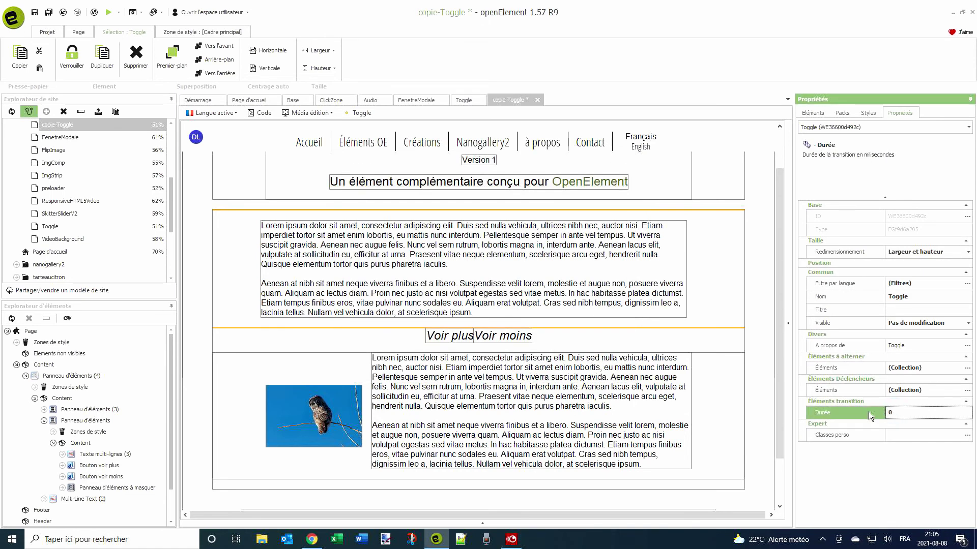
drag(898, 415, 875, 411)
text(50)
key(Return)
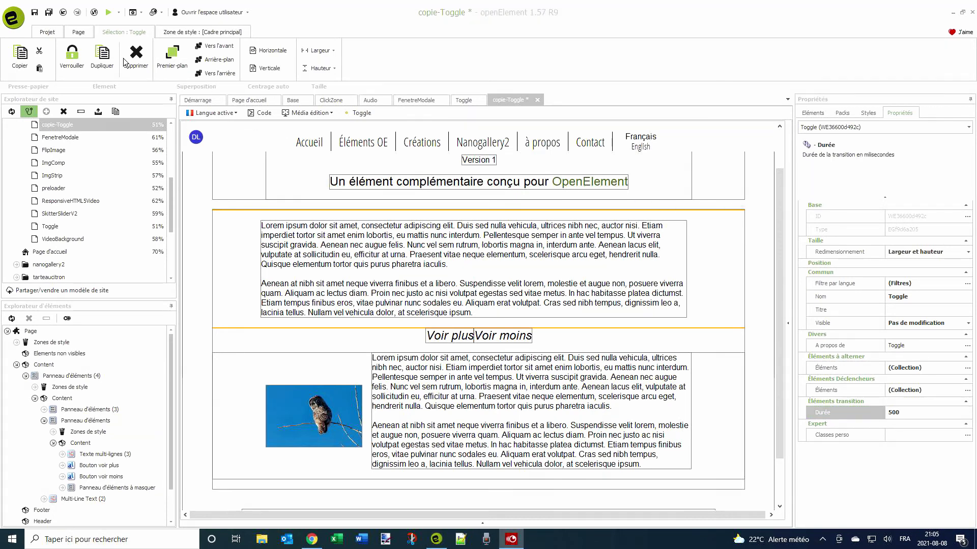
- Save the copie-Toggle page, refresh it and preview it in the browser
click(34, 12)
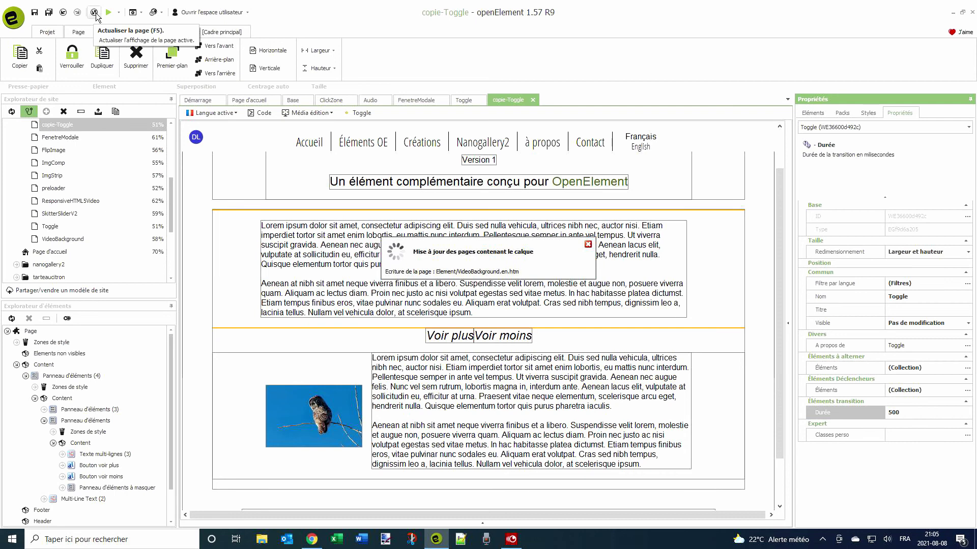
click(94, 12)
click(108, 12)
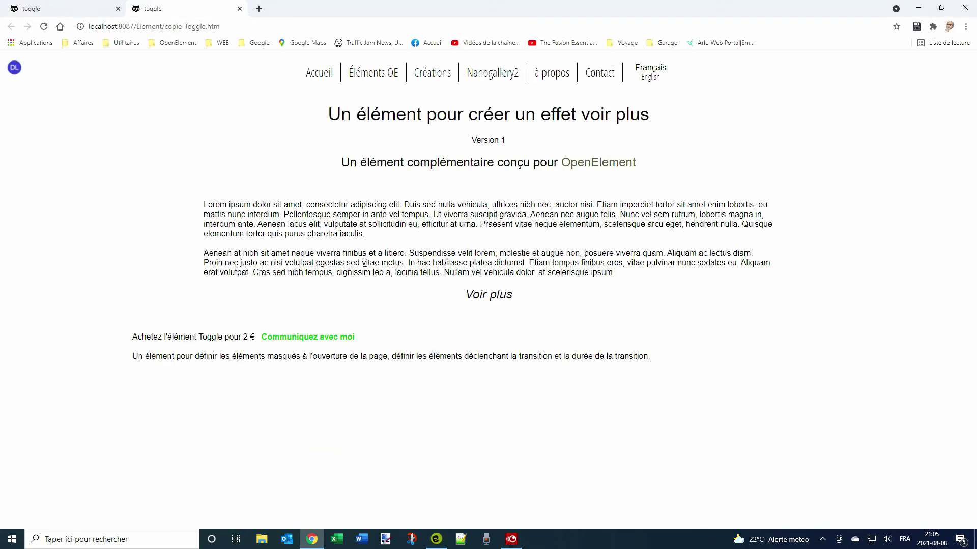
- Test the transition in the preview by alternating Voir plus and Voir moins several times, leaving the panel expanded
click(480, 295)
click(480, 295)
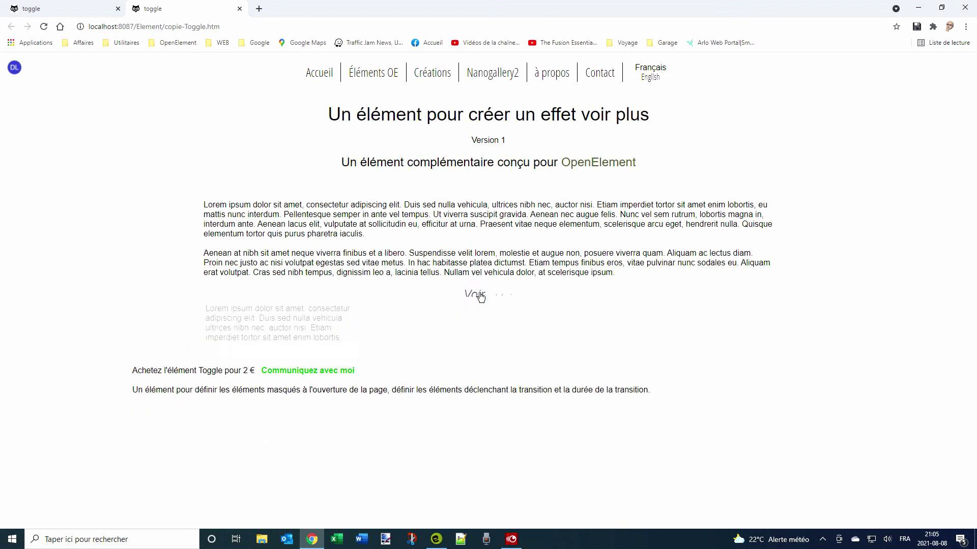
click(480, 295)
click(480, 295)
click(480, 295)
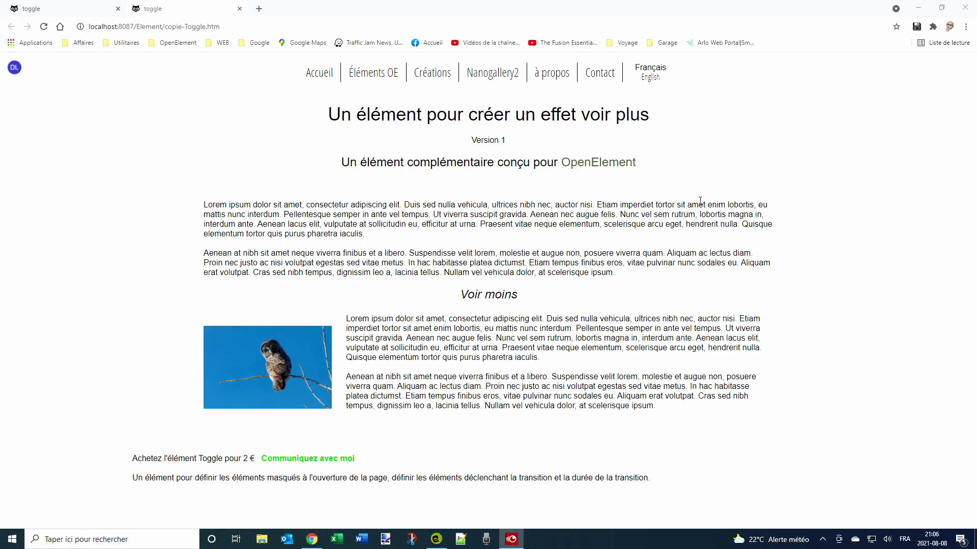
- Open the element author's bookmarked website in the browser and go to its Contact section
click(220, 45)
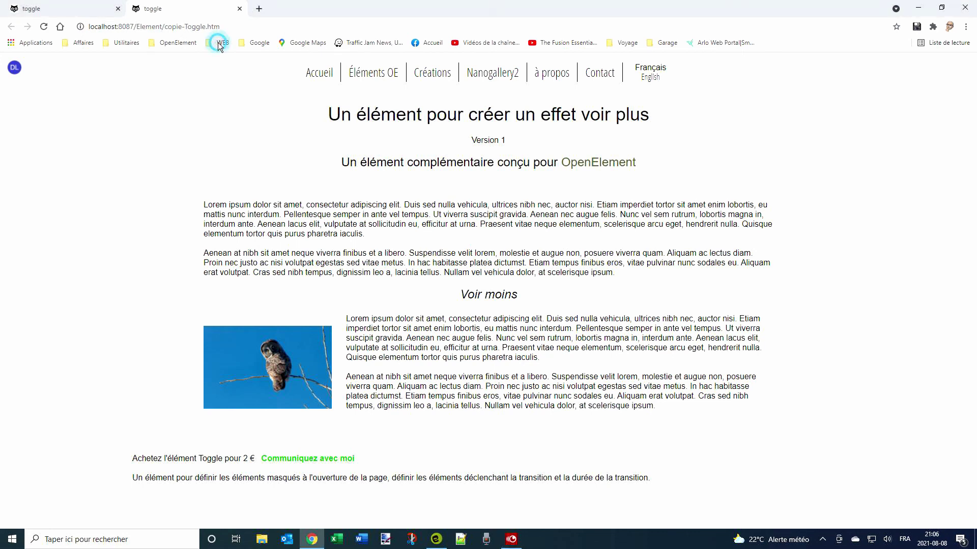
click(237, 114)
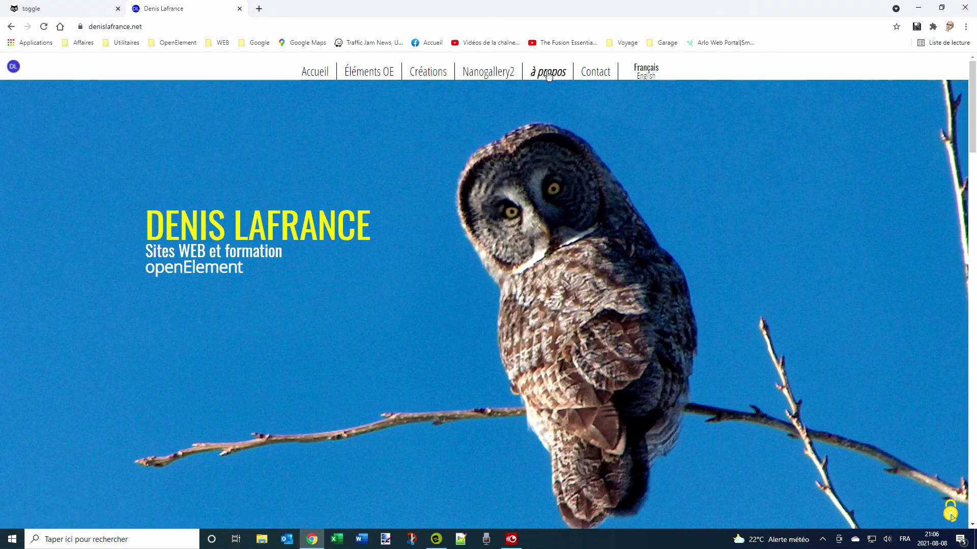
click(588, 74)
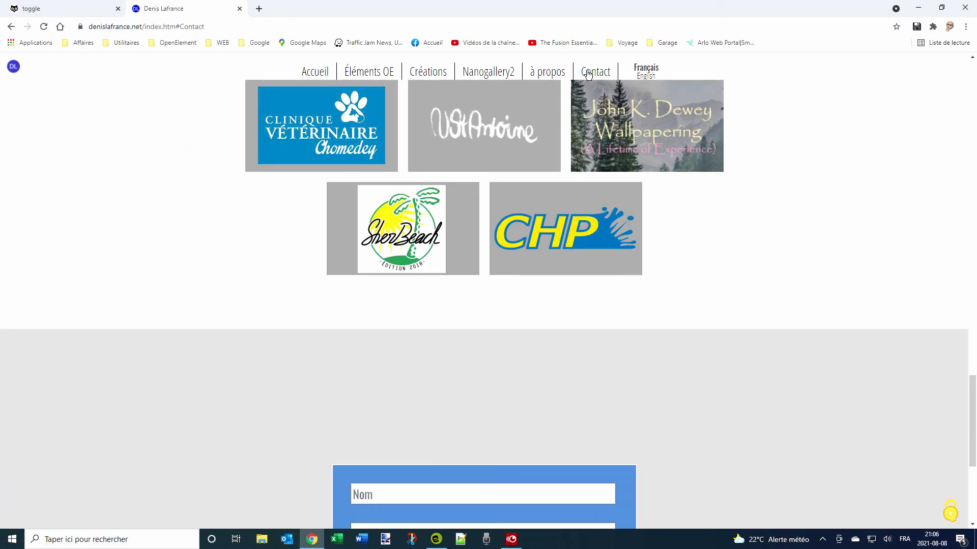